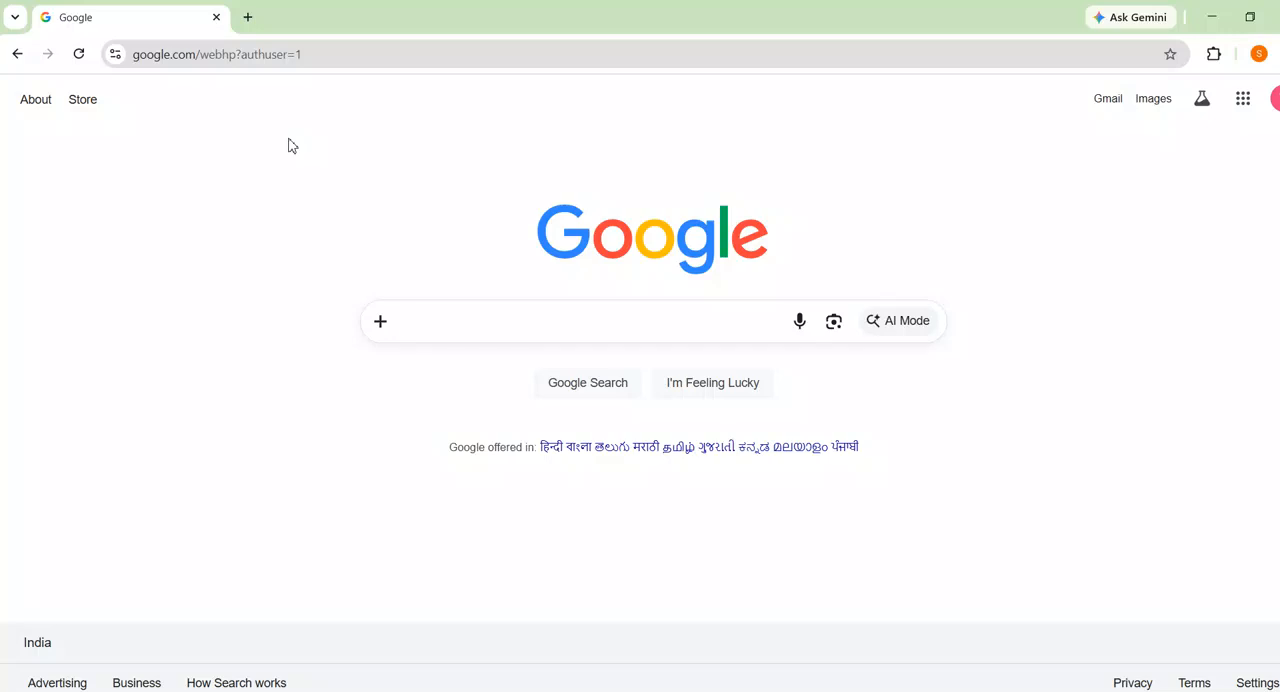
# Search Google for "gamma ai" and open the sponsored Gamma: AI Powered Slides result
pyautogui.click(443, 320)
pyautogui.write('gam')
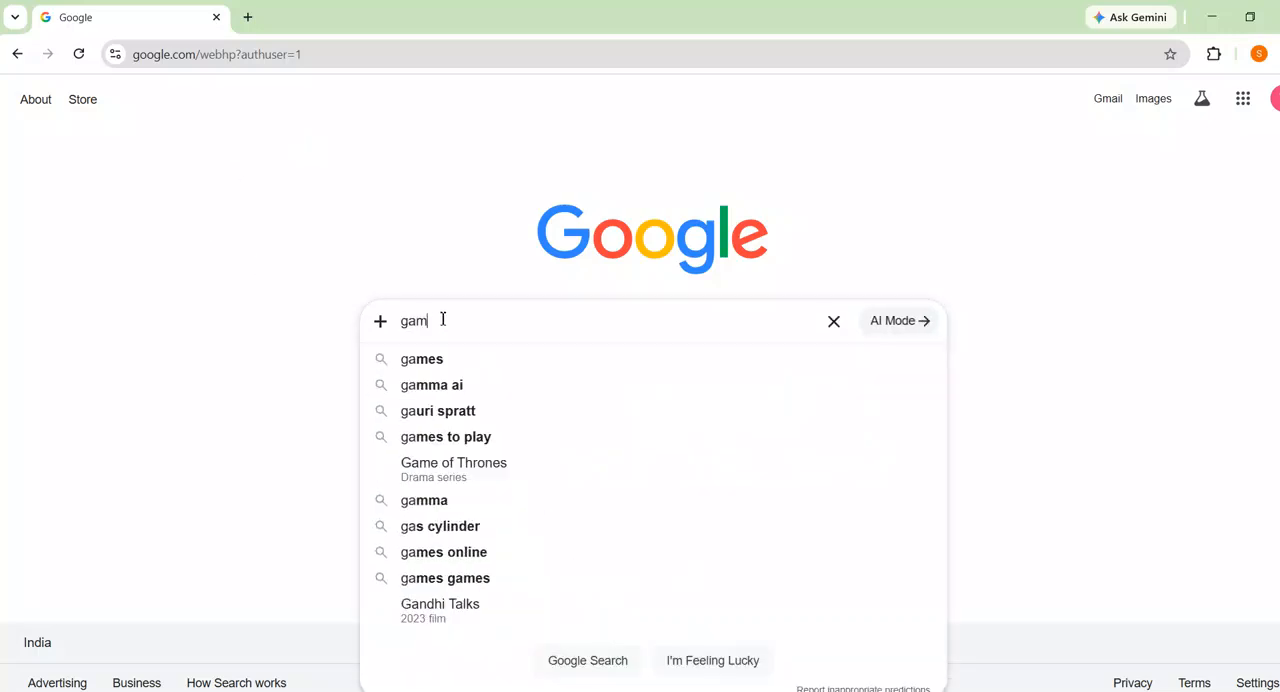
pyautogui.write('ma ai')
pyautogui.press('Return')
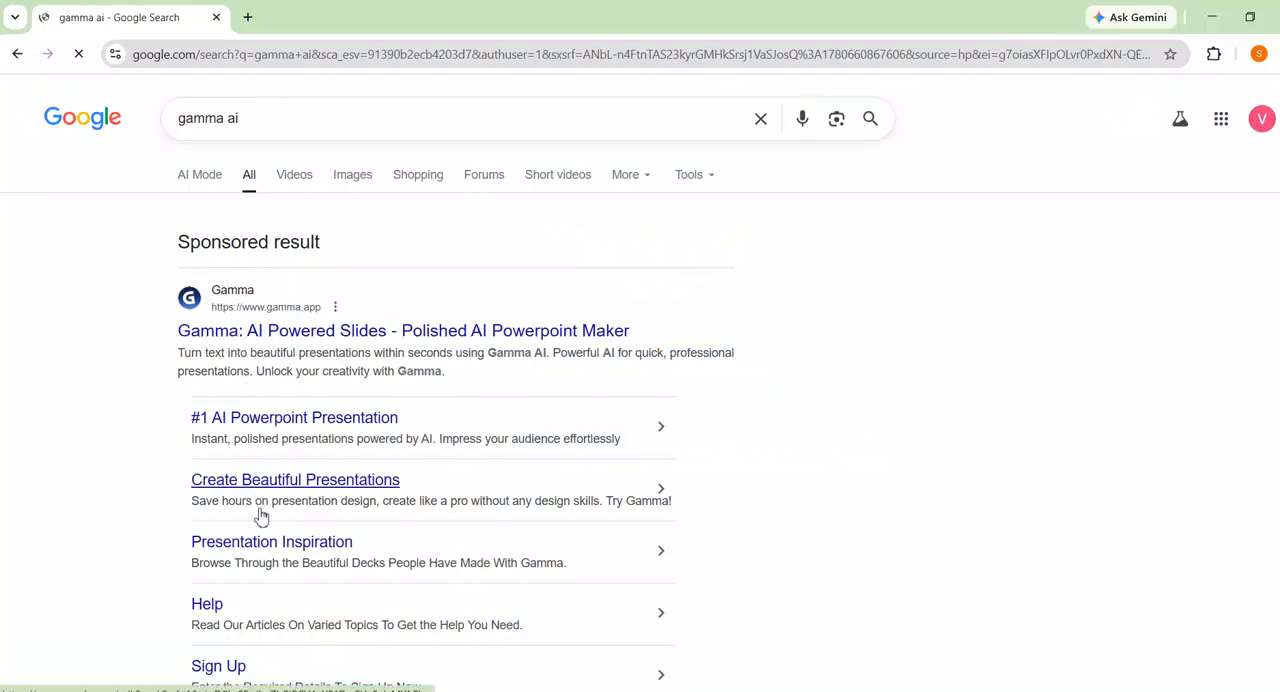
pyautogui.scroll(-3, 260, 513)
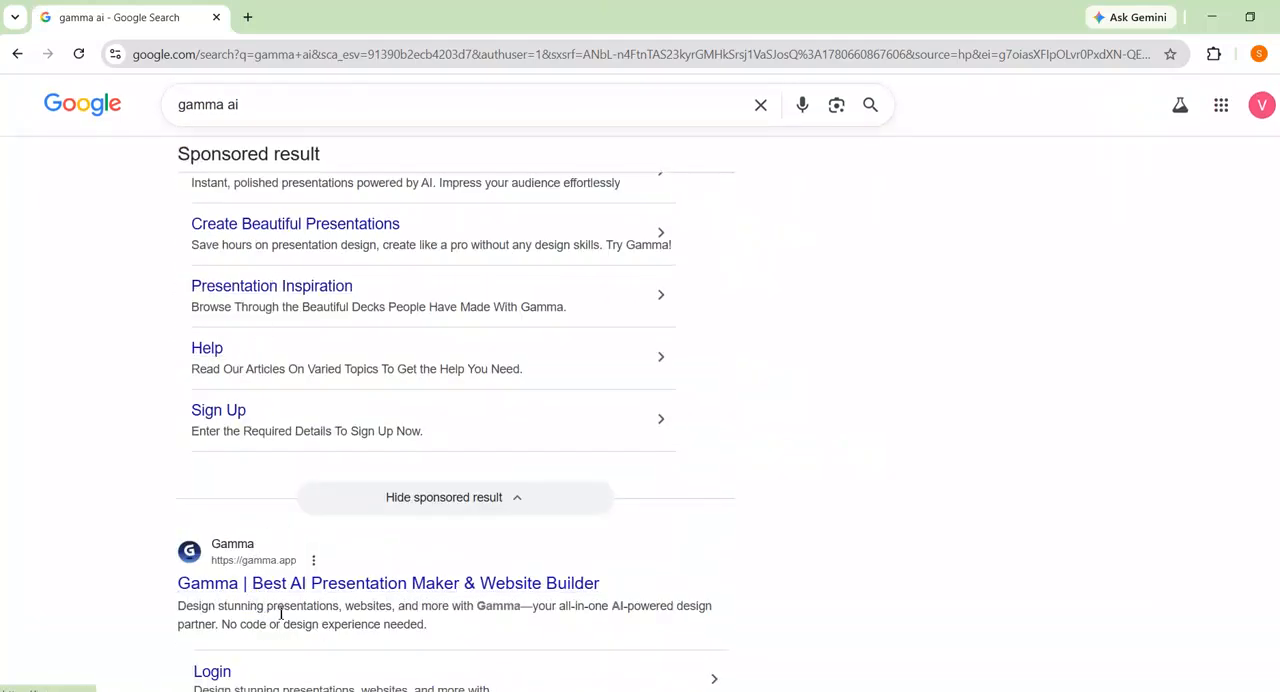
pyautogui.scroll(3, 312, 425)
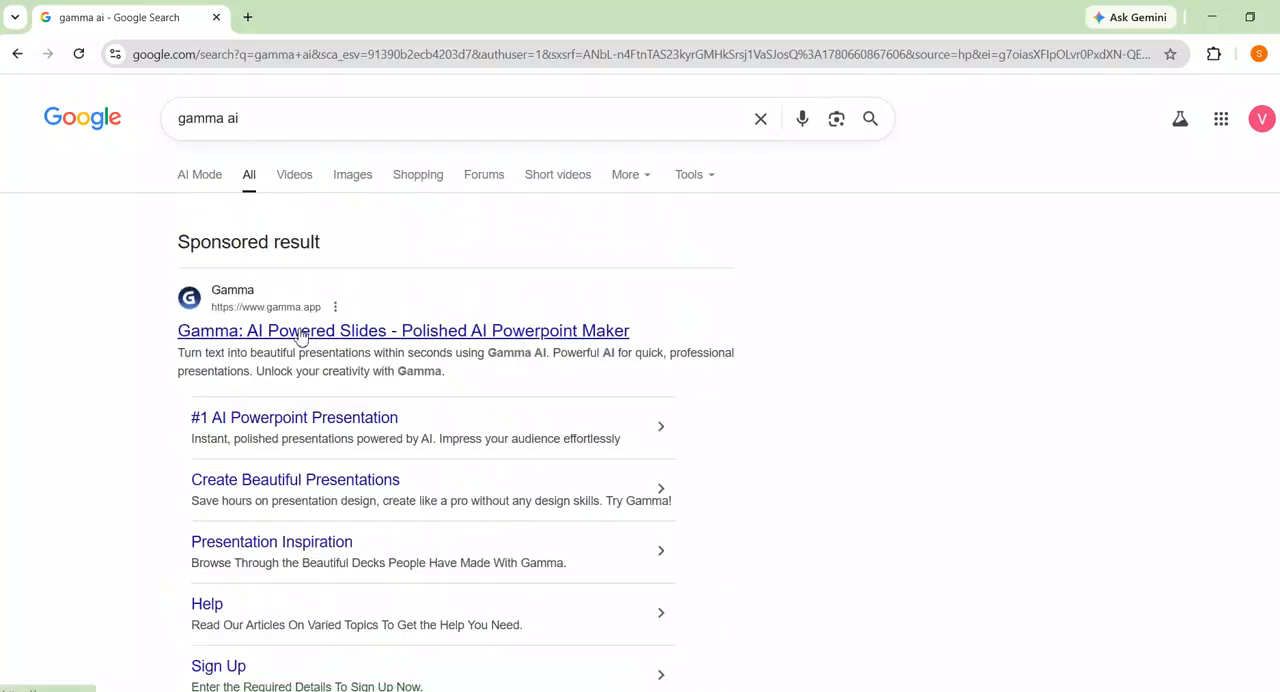
pyautogui.click(296, 340)
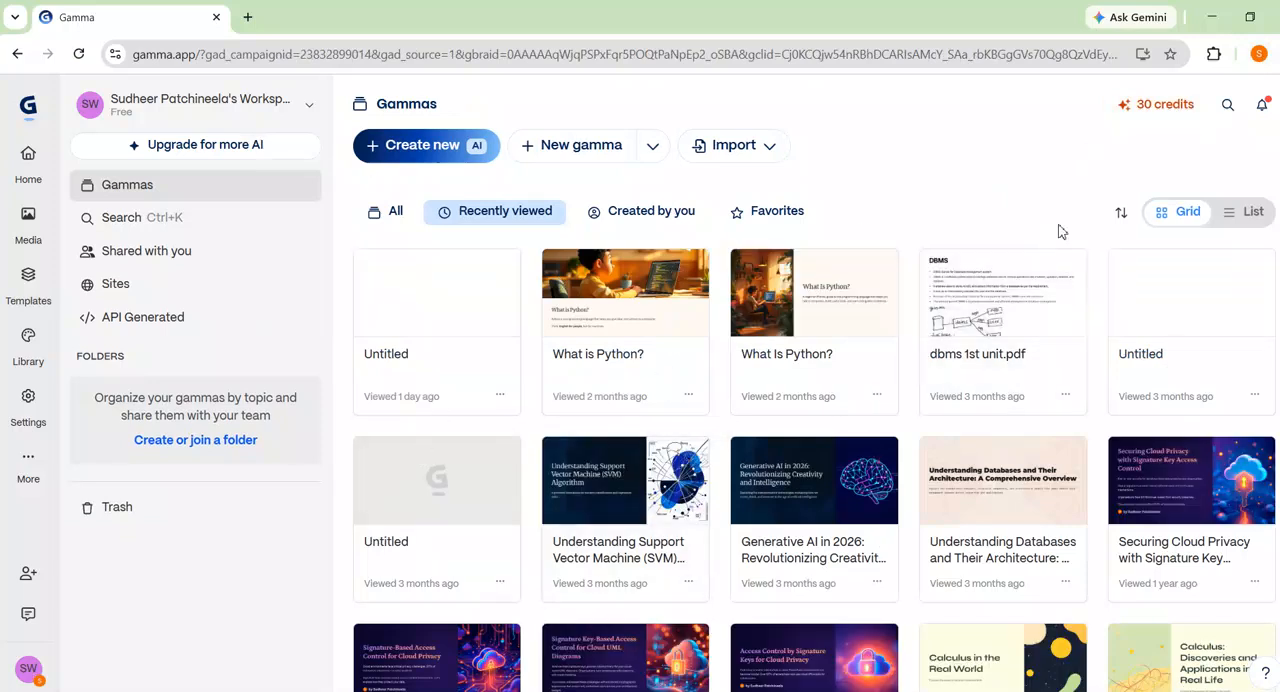
# Switch to another Chrome profile and open the Gamma website from a Google search for "gamma ai"
pyautogui.click(1257, 54)
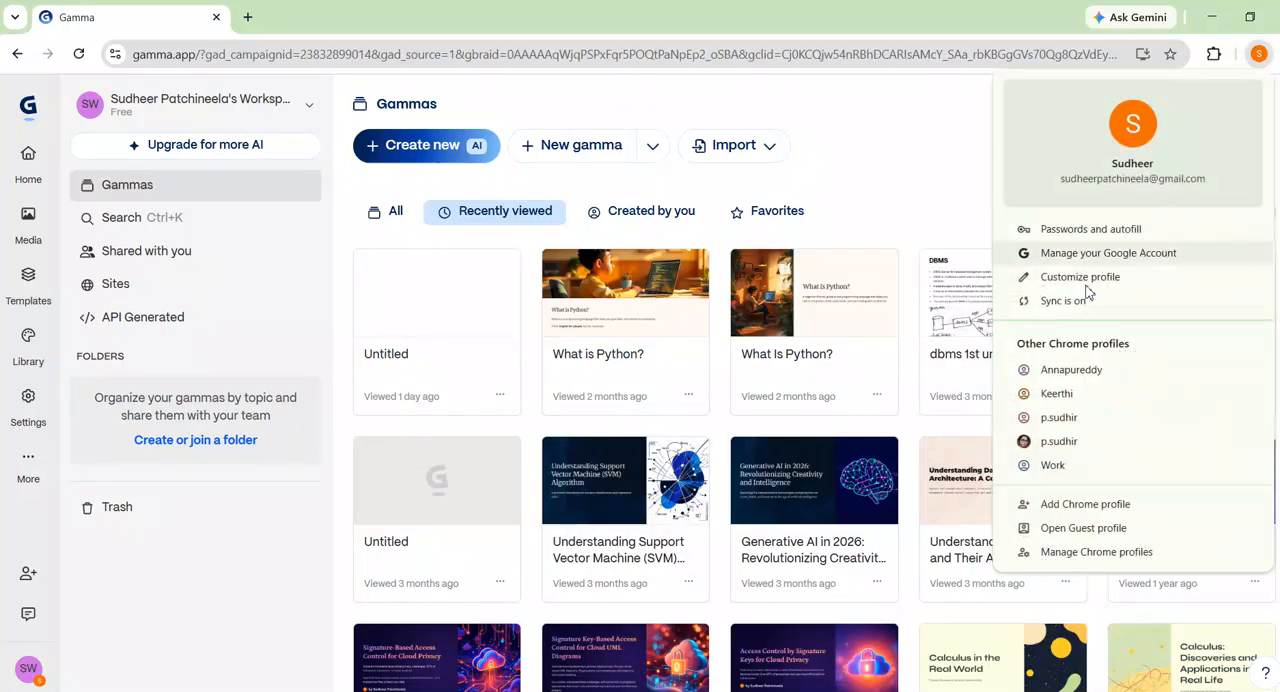
pyautogui.click(1047, 445)
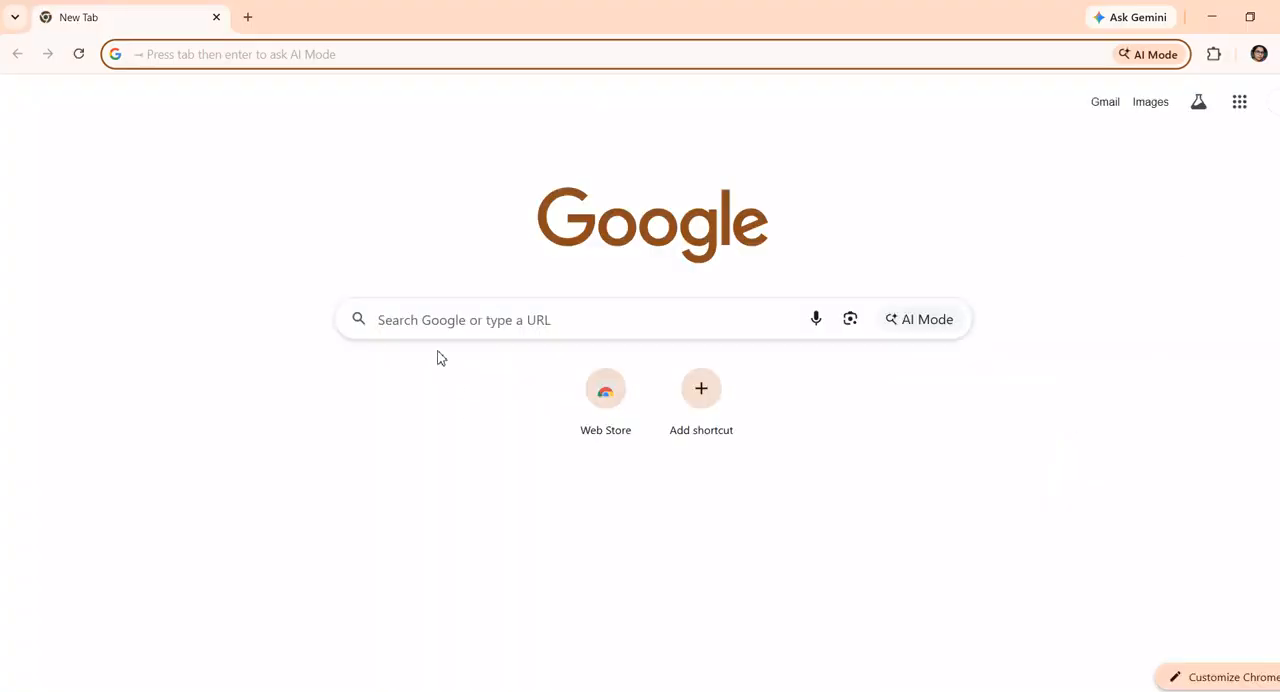
pyautogui.click(460, 315)
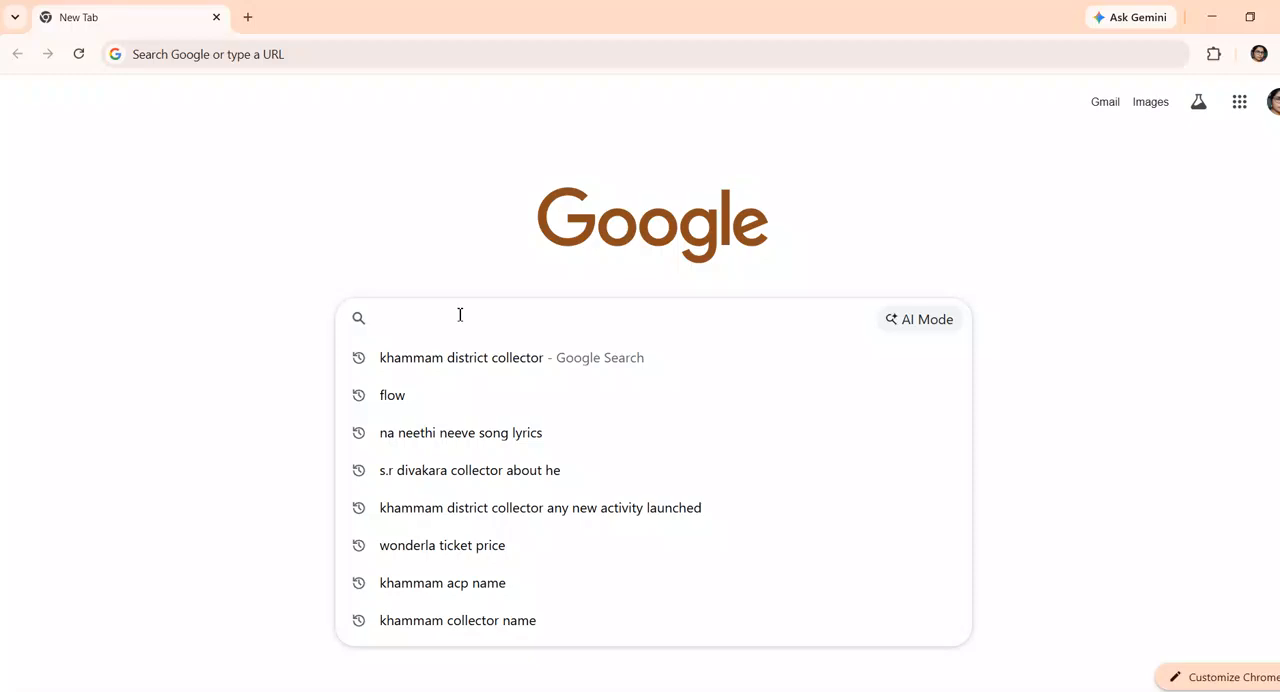
pyautogui.write('gamma')
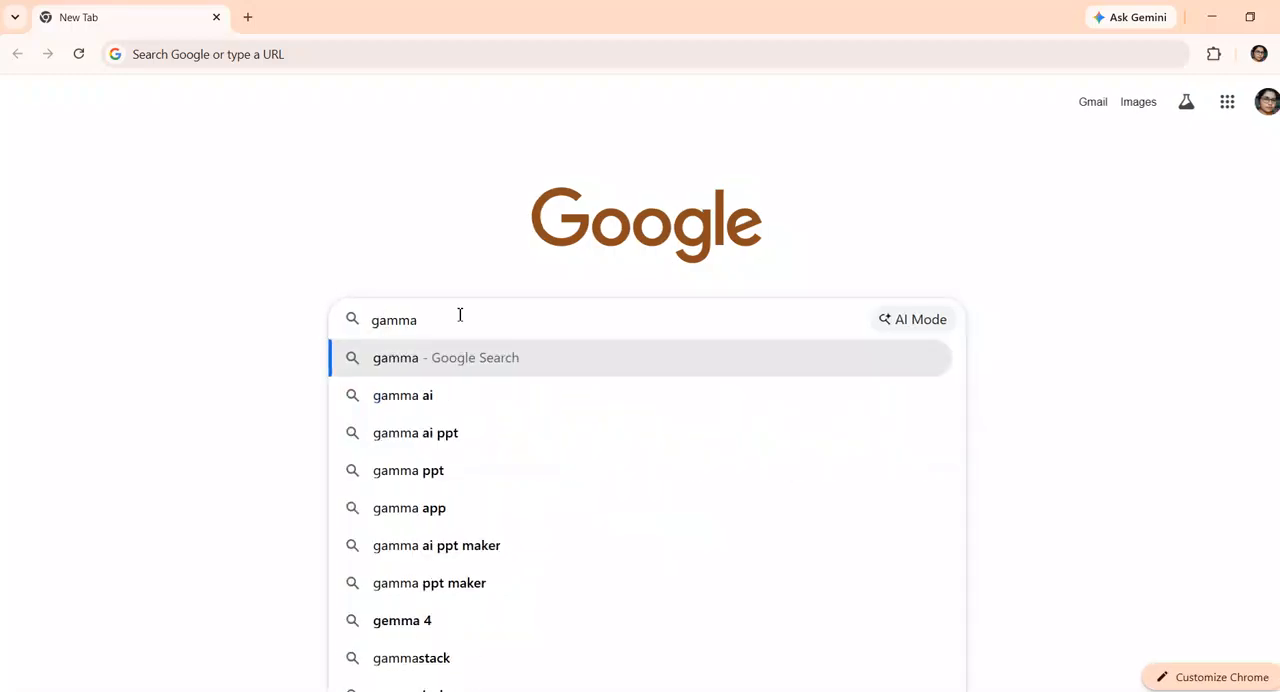
pyautogui.press('Down')
pyautogui.press('Return')
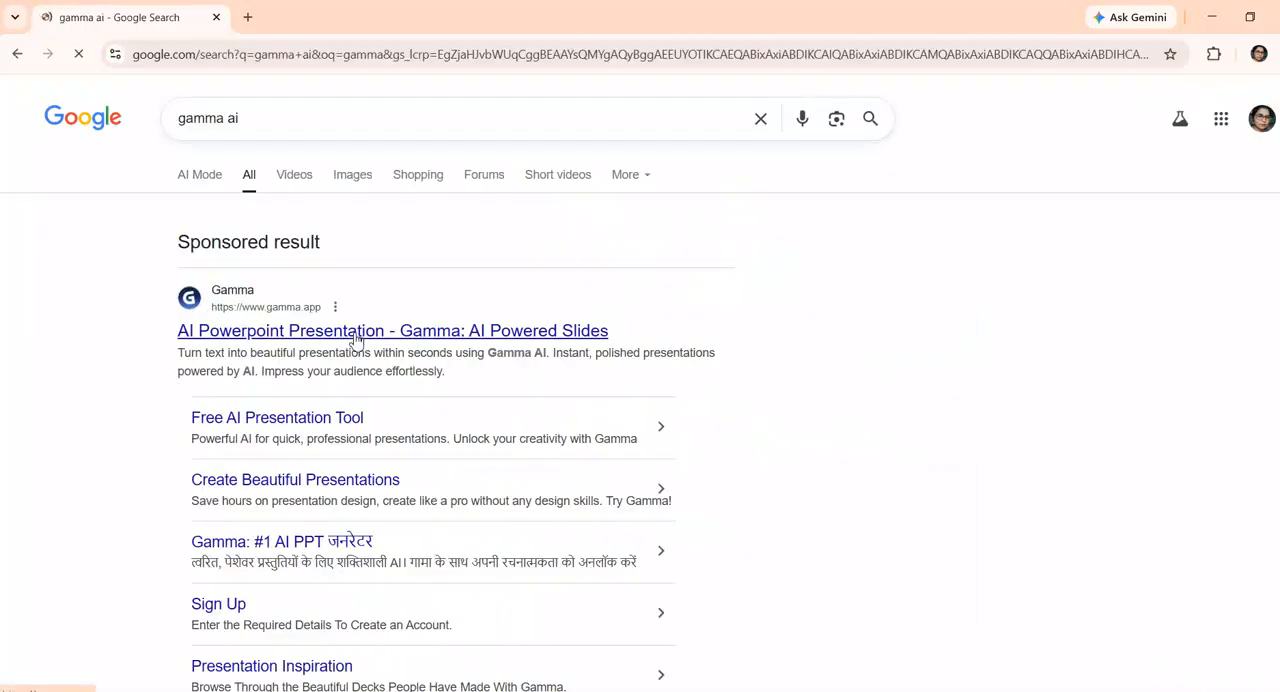
pyautogui.click(517, 372)
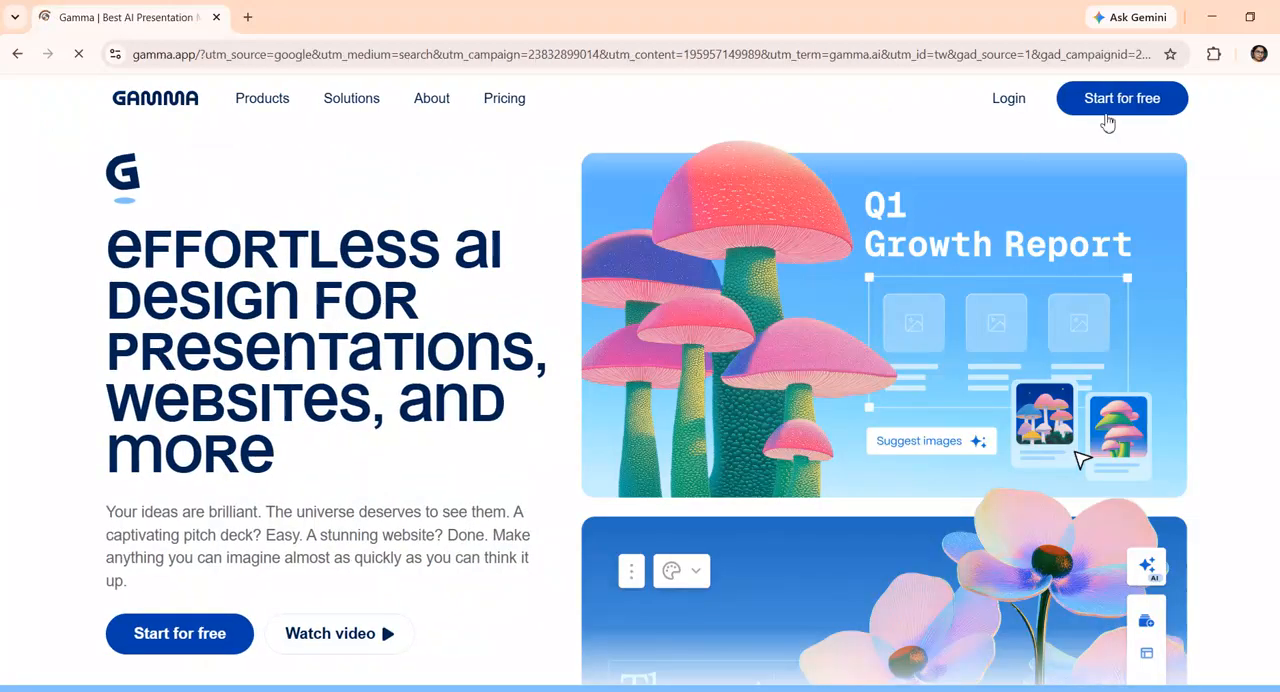
# Sign up for Gamma for free with the profile's Google account and allow access to its basic information
pyautogui.click(1110, 112)
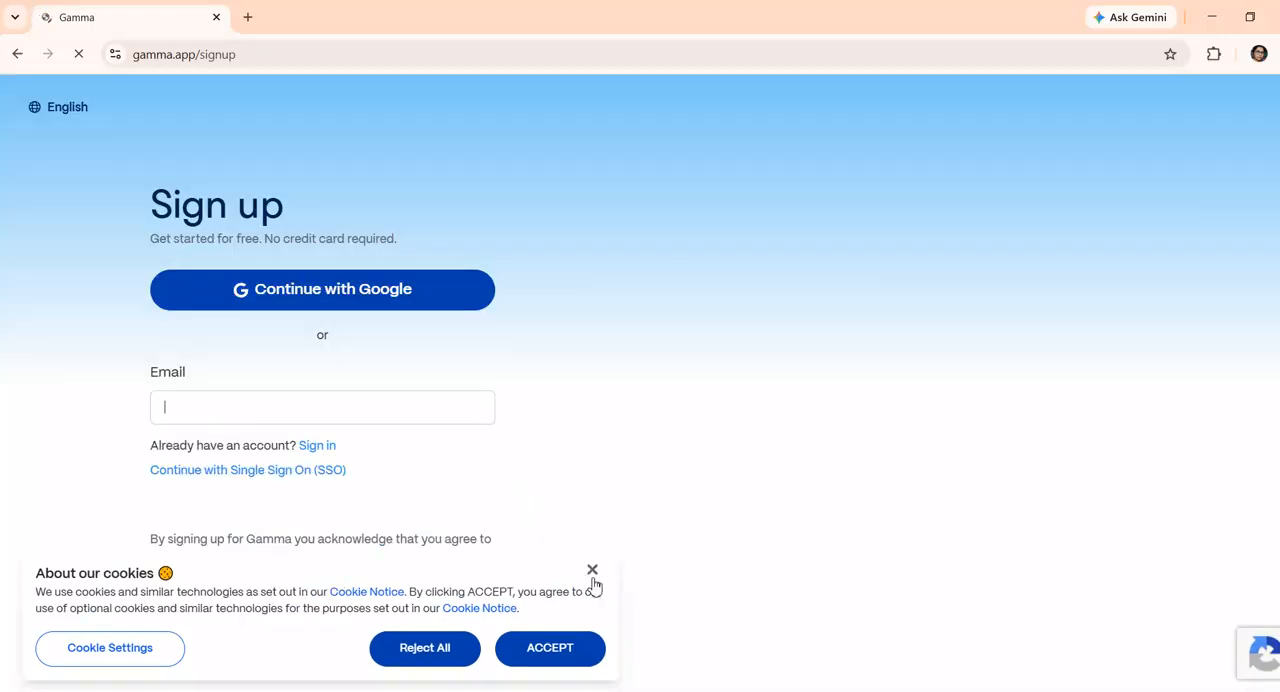
pyautogui.click(592, 571)
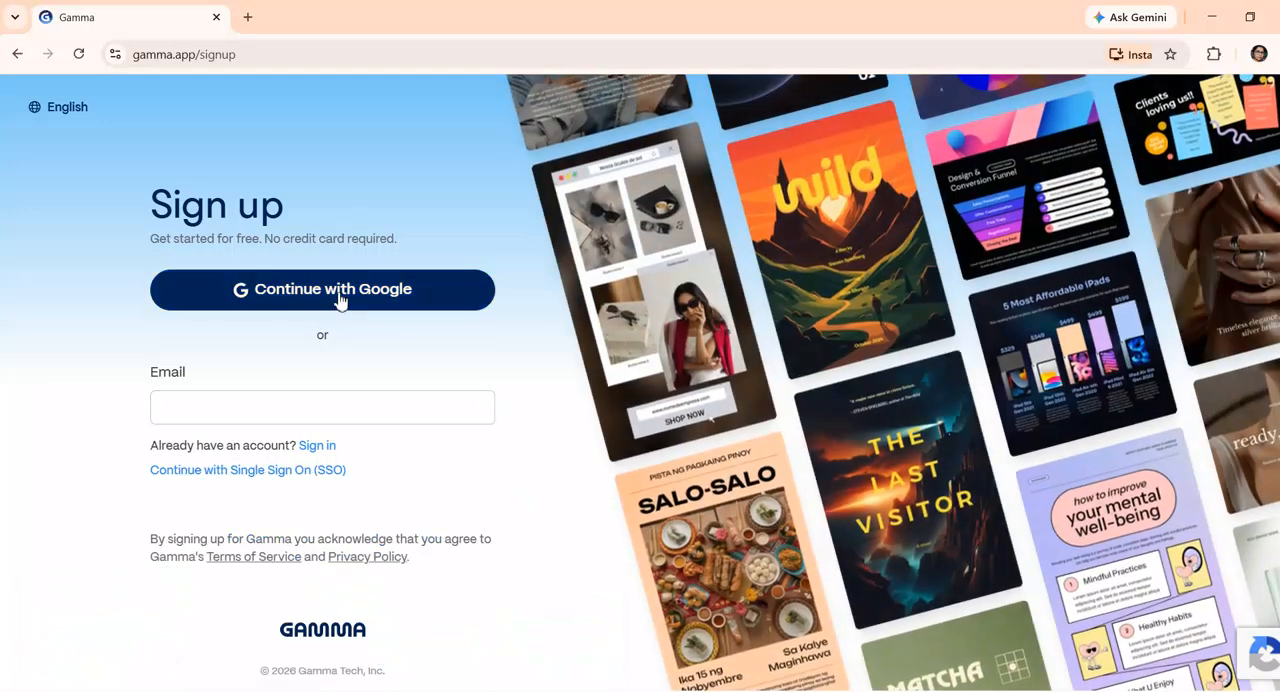
pyautogui.click(337, 294)
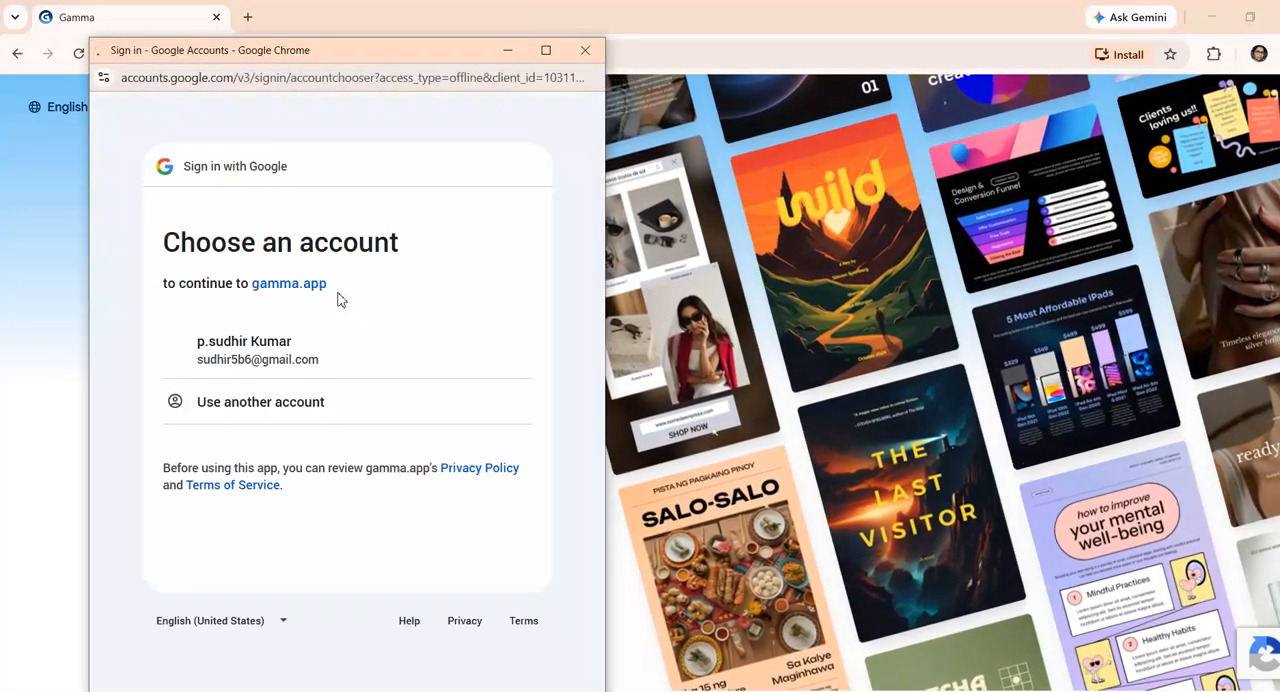
pyautogui.click(278, 371)
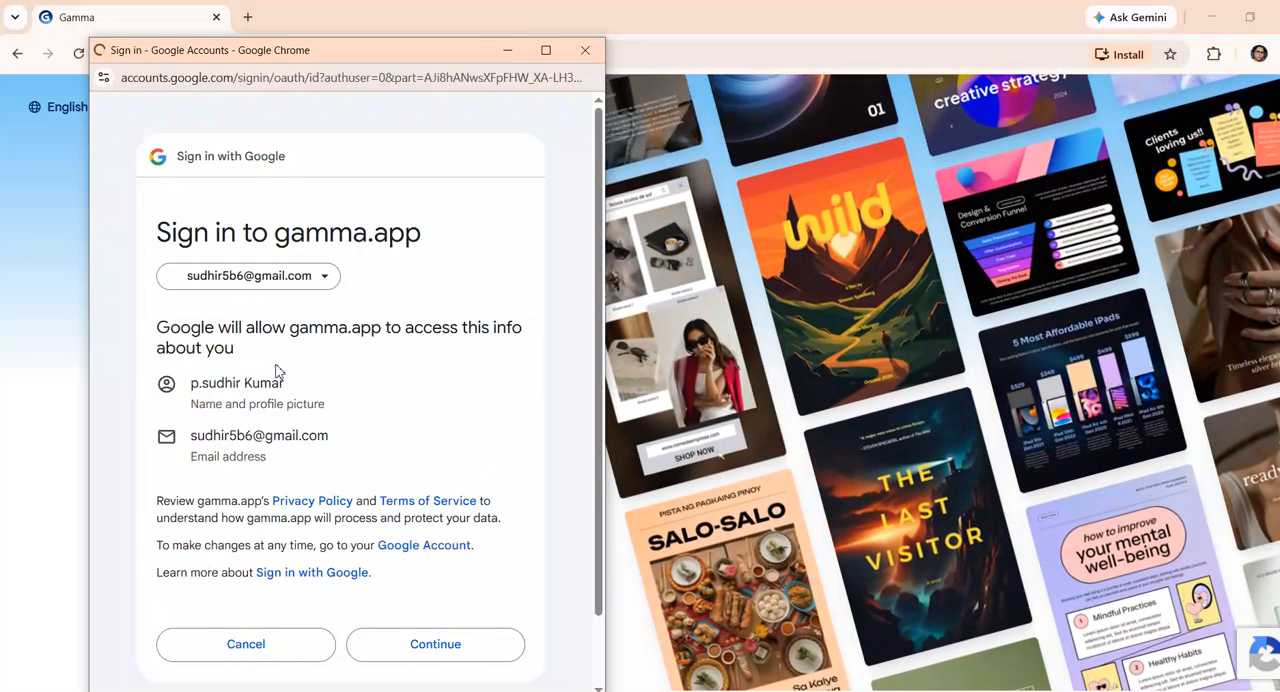
pyautogui.click(434, 652)
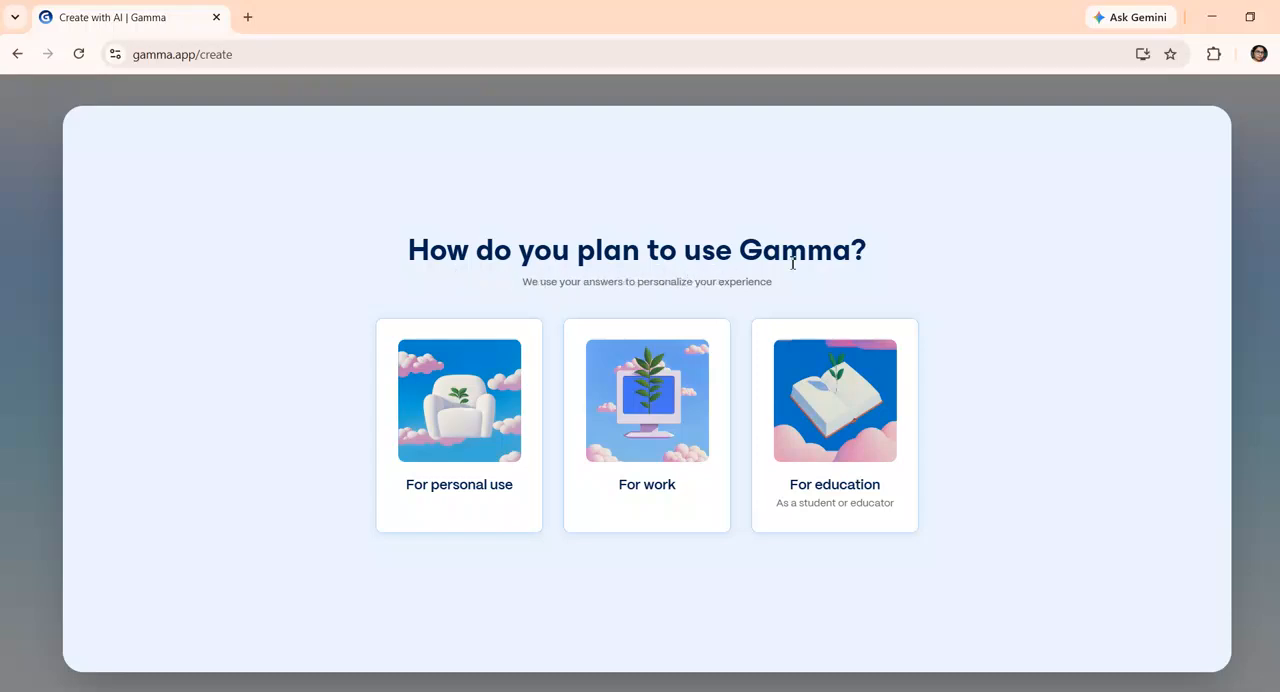
# Answer the onboarding questions with For personal use, Creator, Just me, and AI tool
pyautogui.click(484, 448)
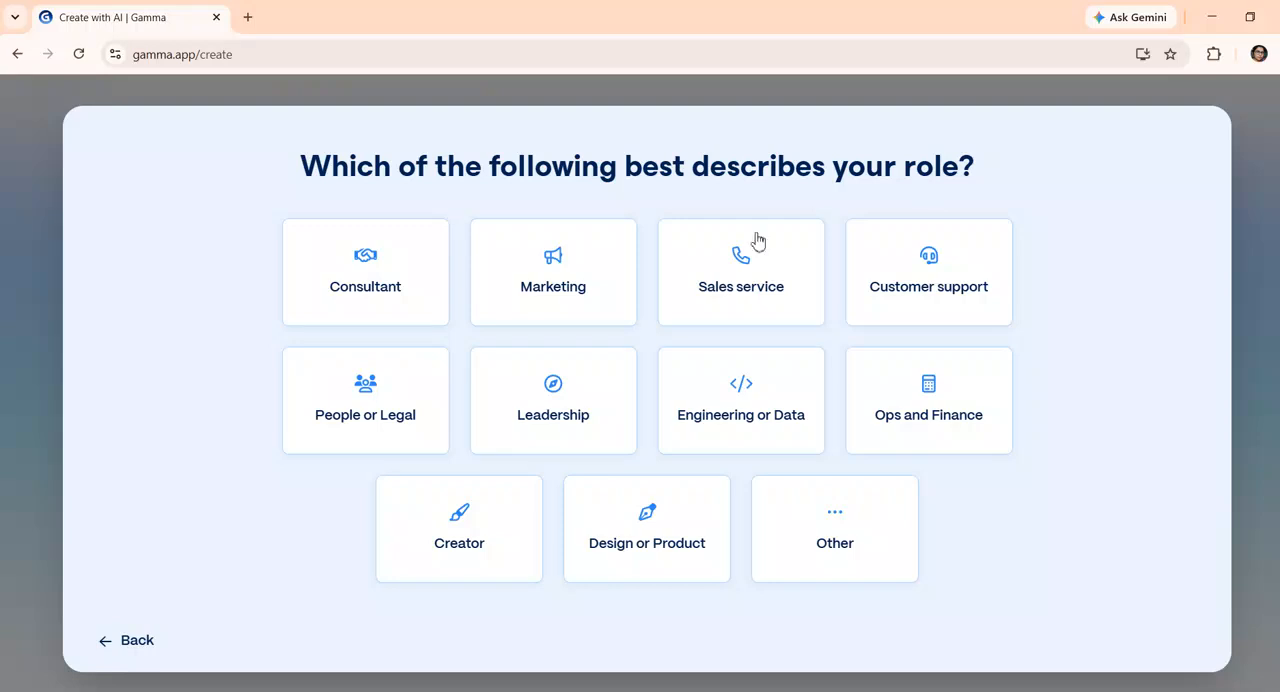
pyautogui.click(489, 546)
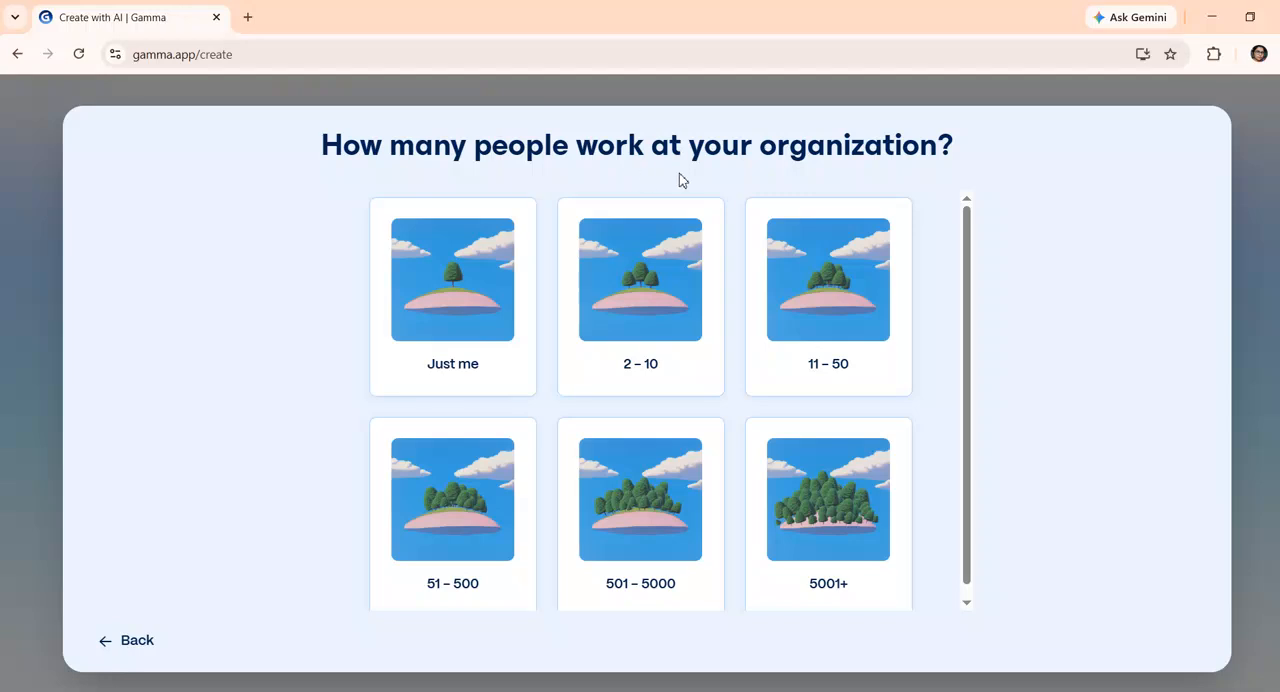
pyautogui.click(491, 288)
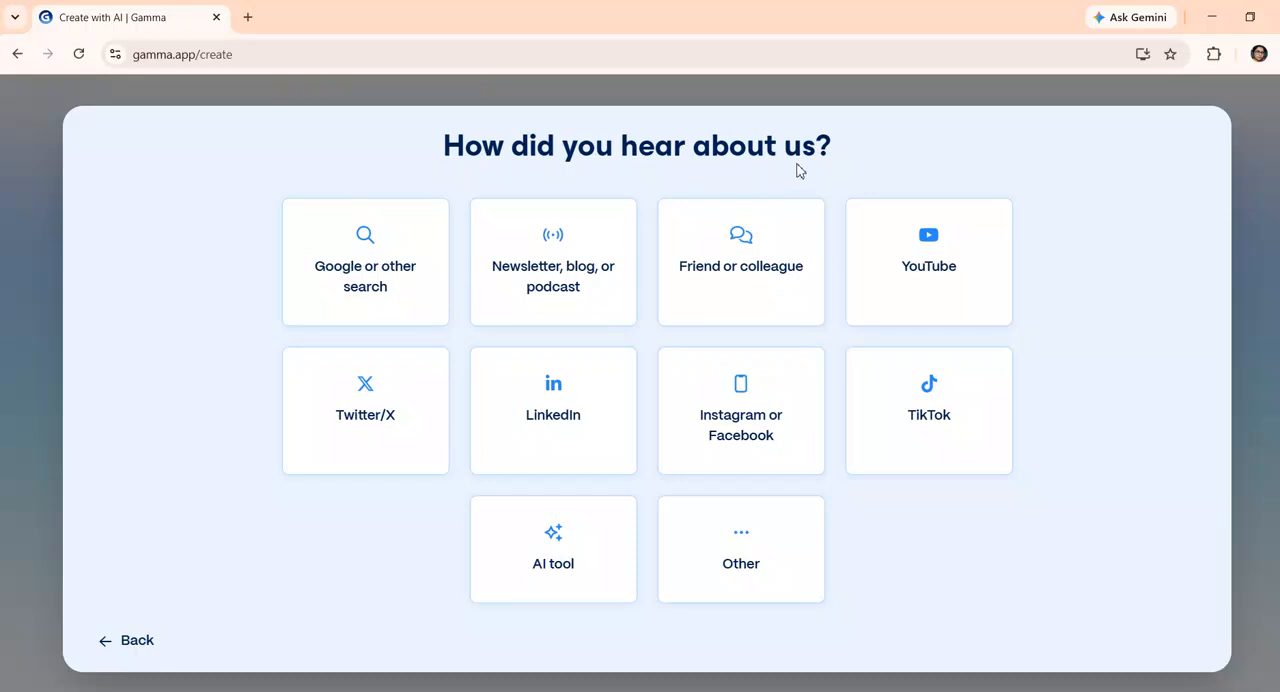
pyautogui.click(589, 570)
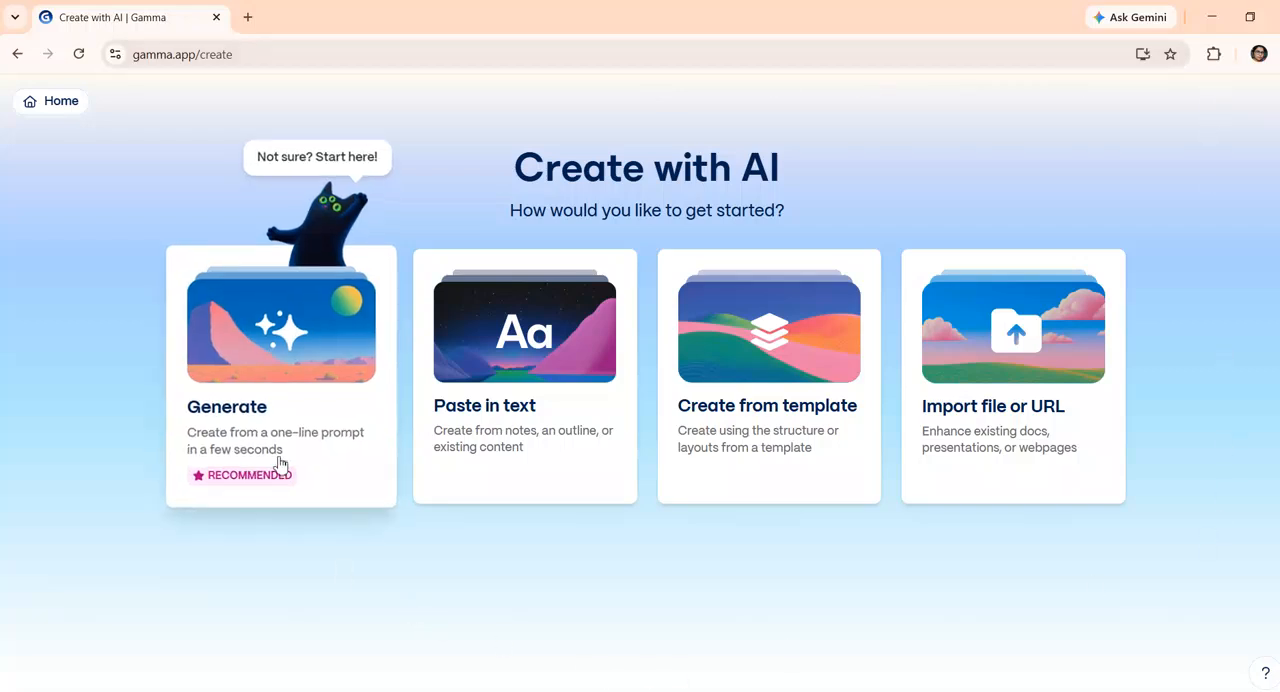
# Start an AI-generated presentation and create its outline from the prompt "genarative ai"
pyautogui.click(275, 390)
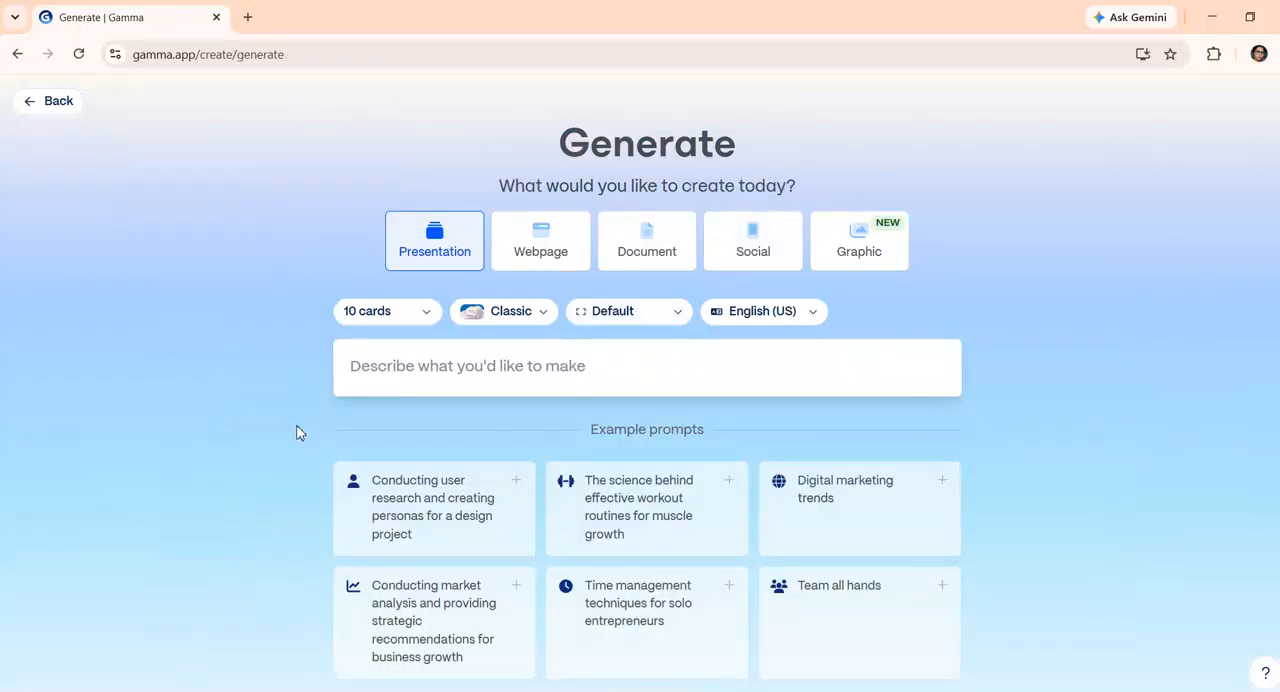
pyautogui.click(390, 356)
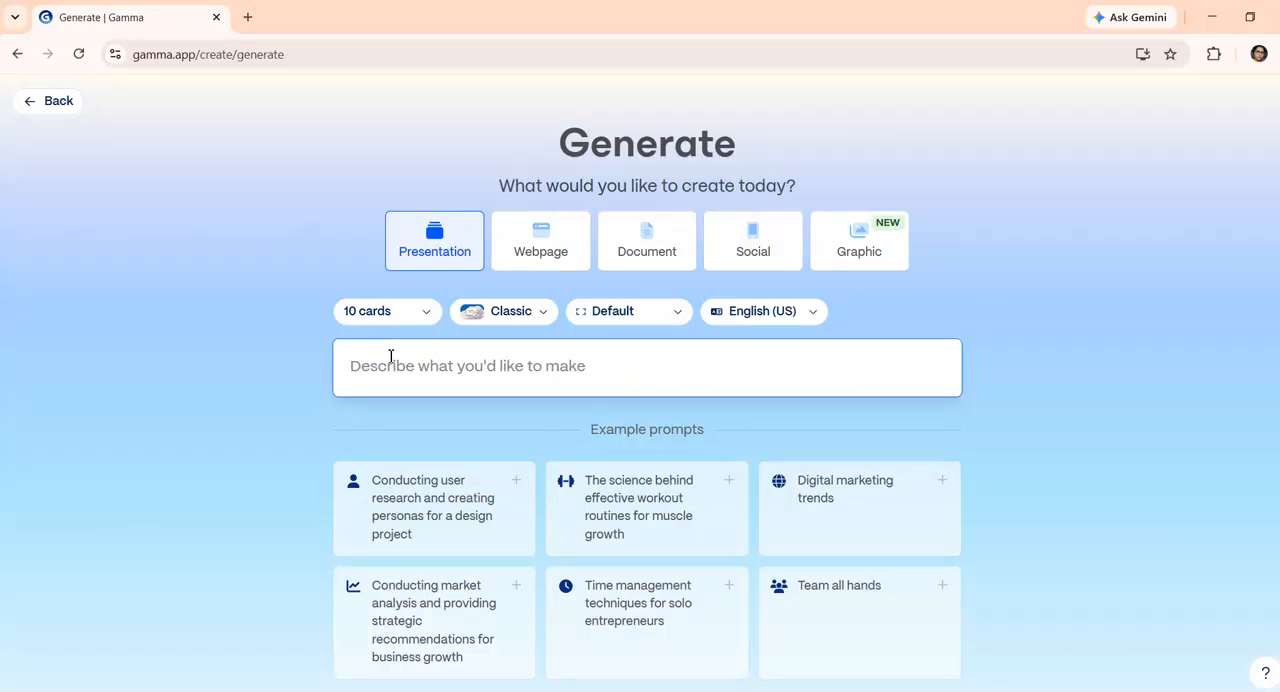
pyautogui.write('genarative ai')
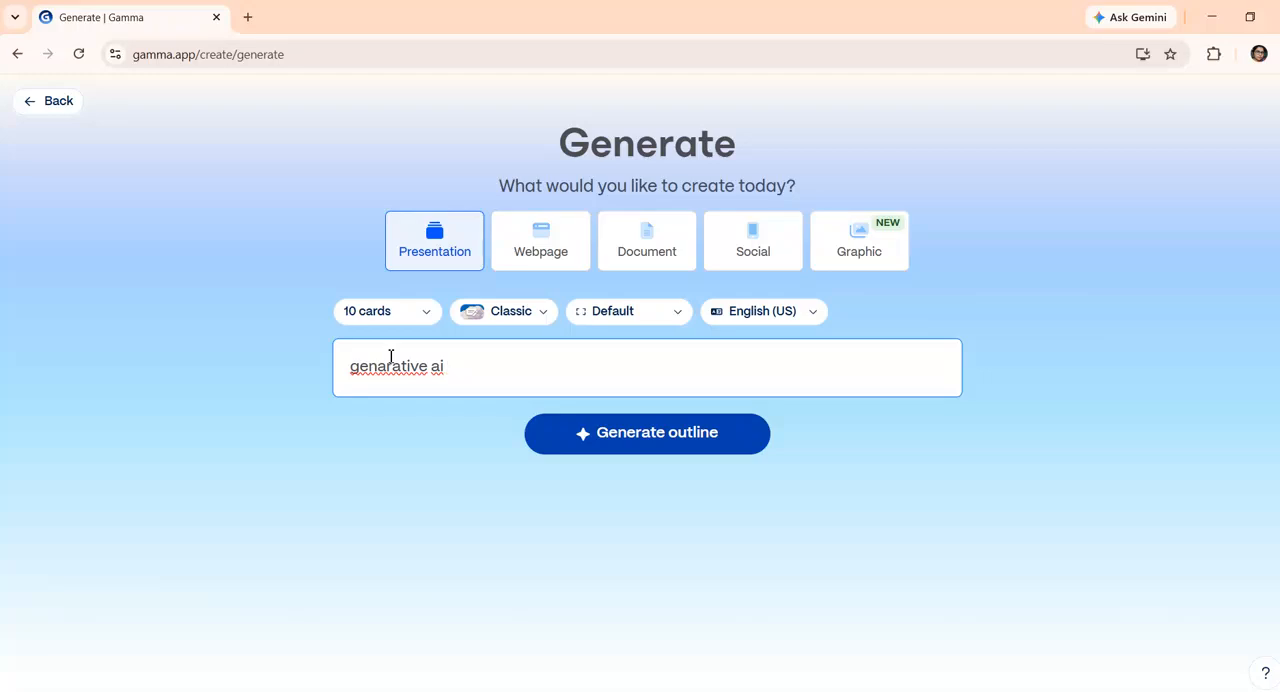
pyautogui.click(625, 440)
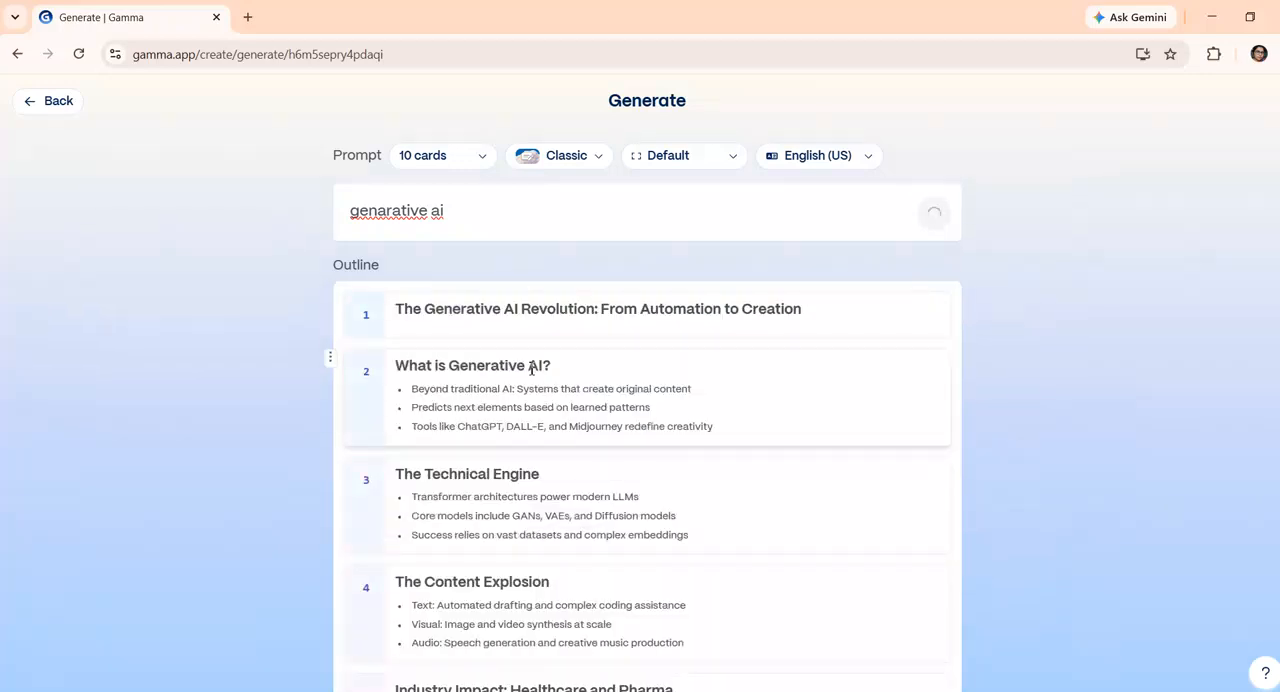
# Review the outline and customization options, and generate the 10-card presentation with Concise text and the Chimney Smoke theme
pyautogui.scroll(-2, 531, 368)
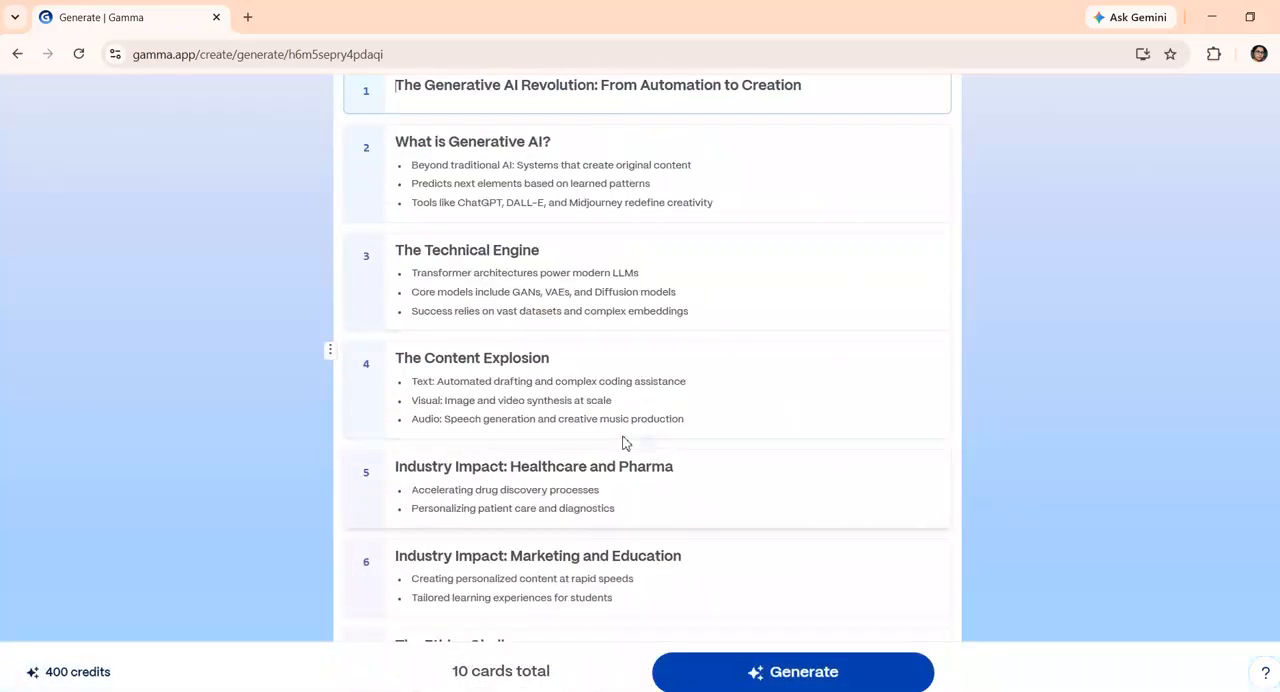
pyautogui.scroll(-7, 583, 432)
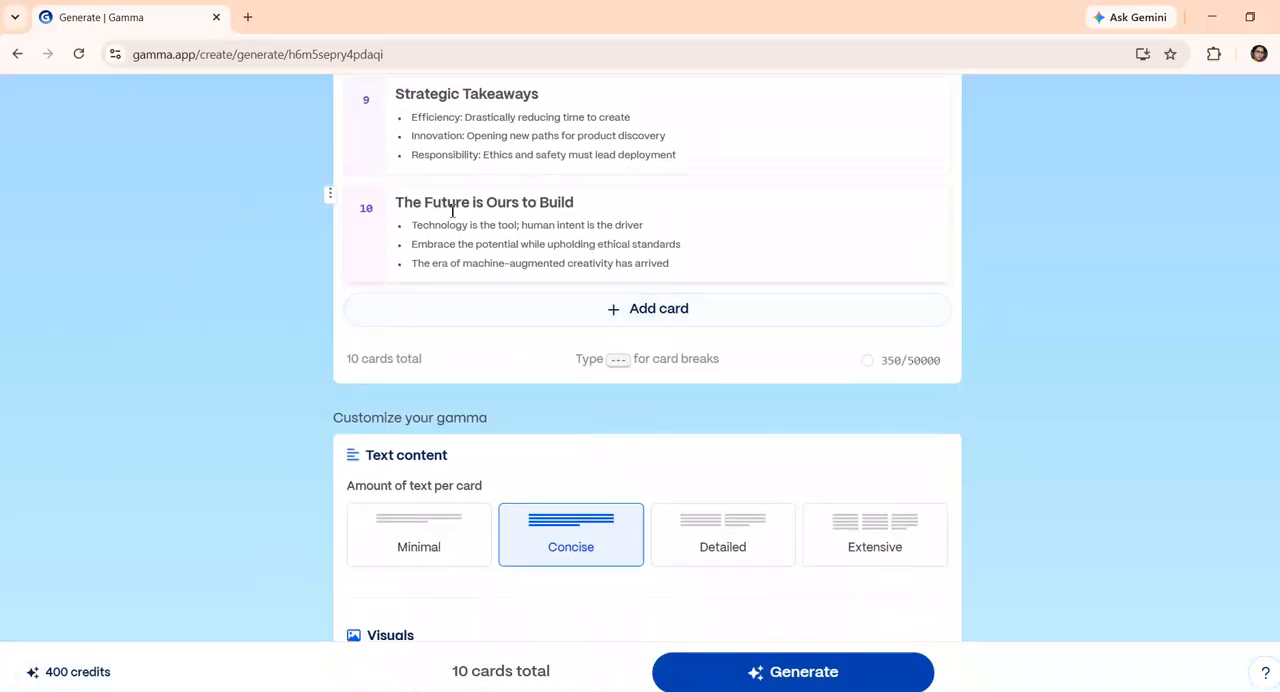
pyautogui.scroll(-2, 730, 350)
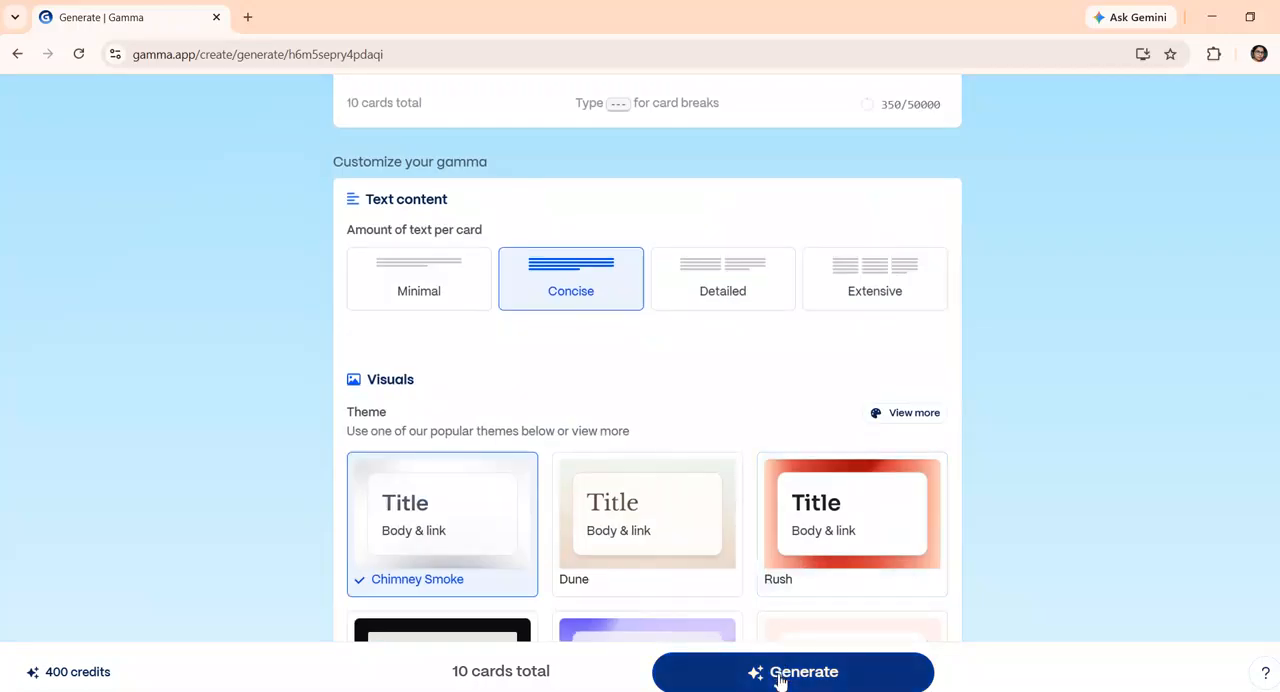
pyautogui.scroll(-2, 804, 540)
pyautogui.click(814, 678)
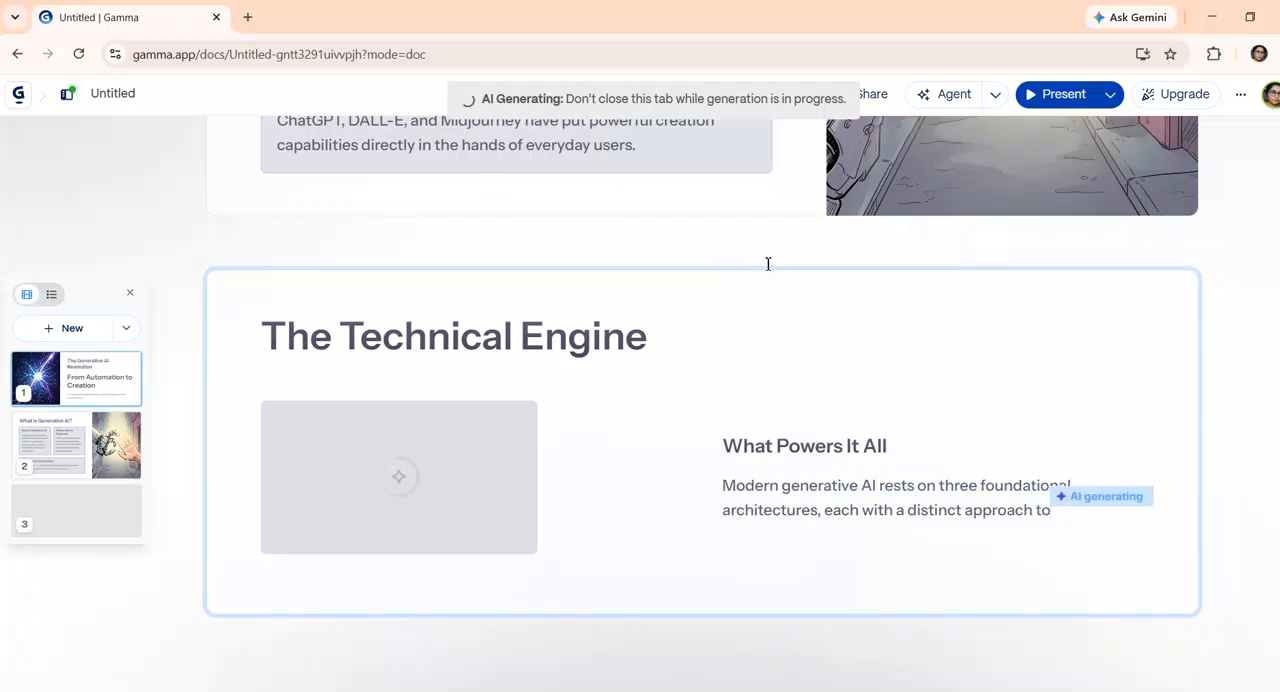
# Examine the title card and the "What is Generative AI?" card of the generated presentation
pyautogui.scroll(3, 766, 263)
pyautogui.scroll(5, 787, 250)
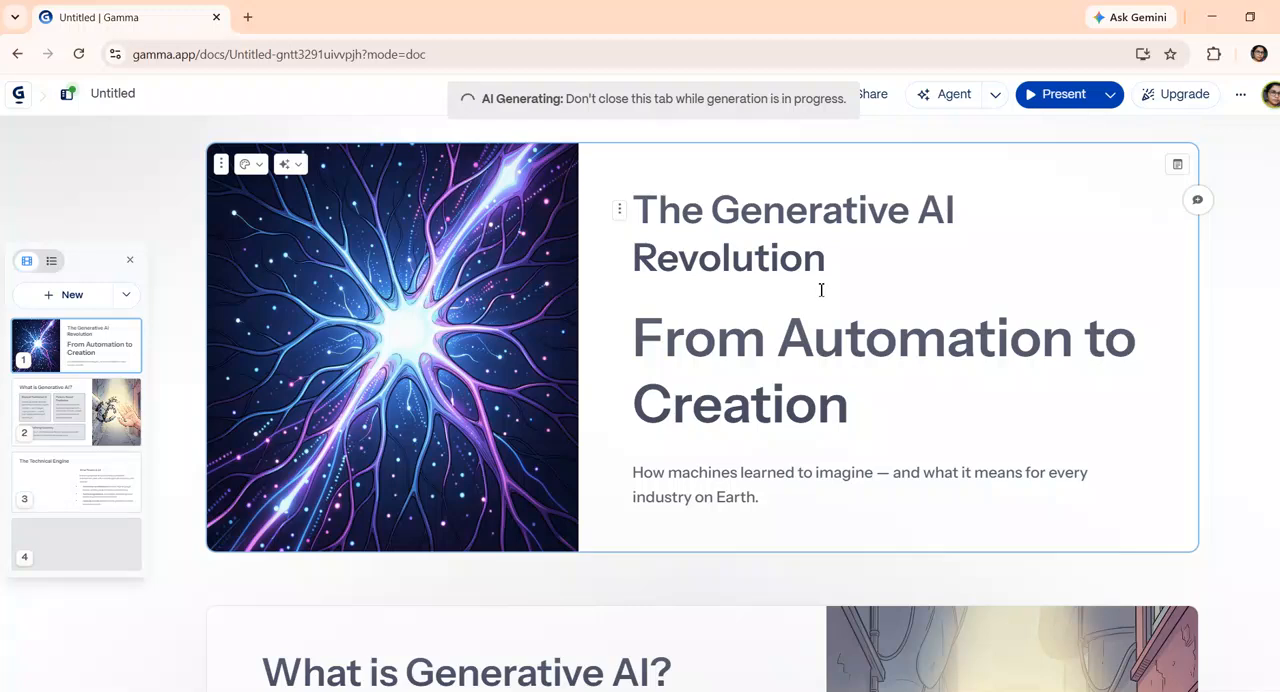
pyautogui.scroll(-1, 734, 475)
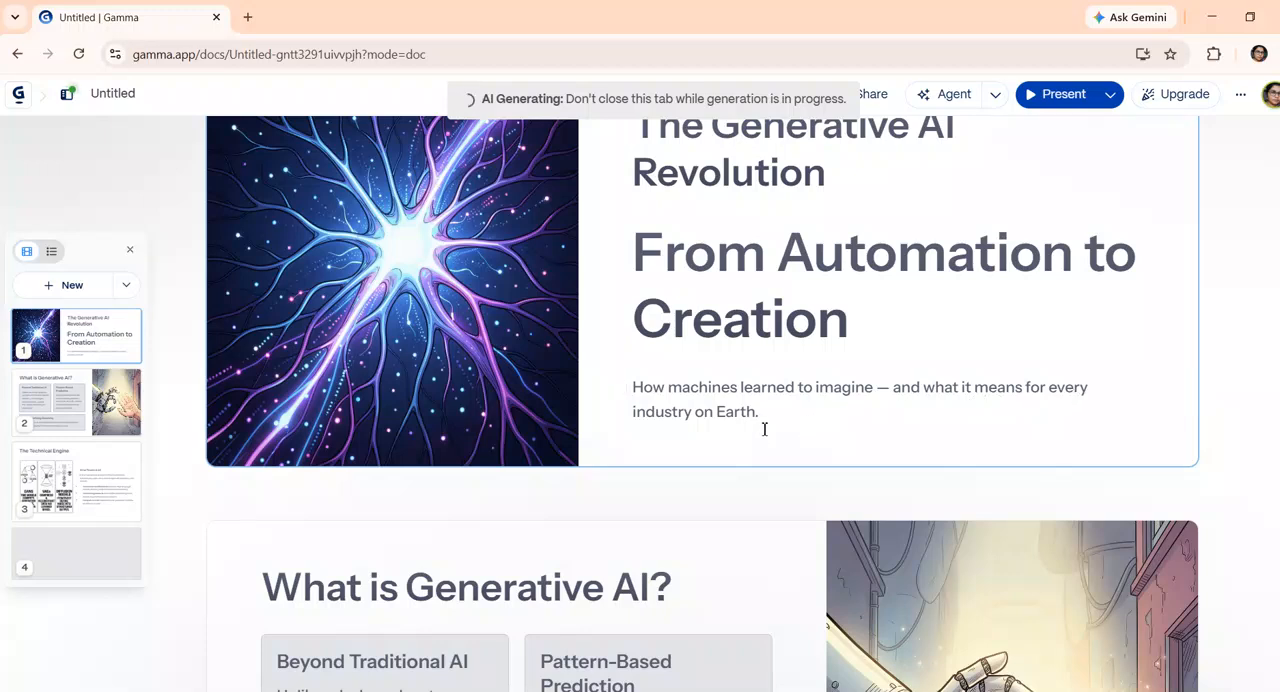
pyautogui.scroll(-2, 637, 590)
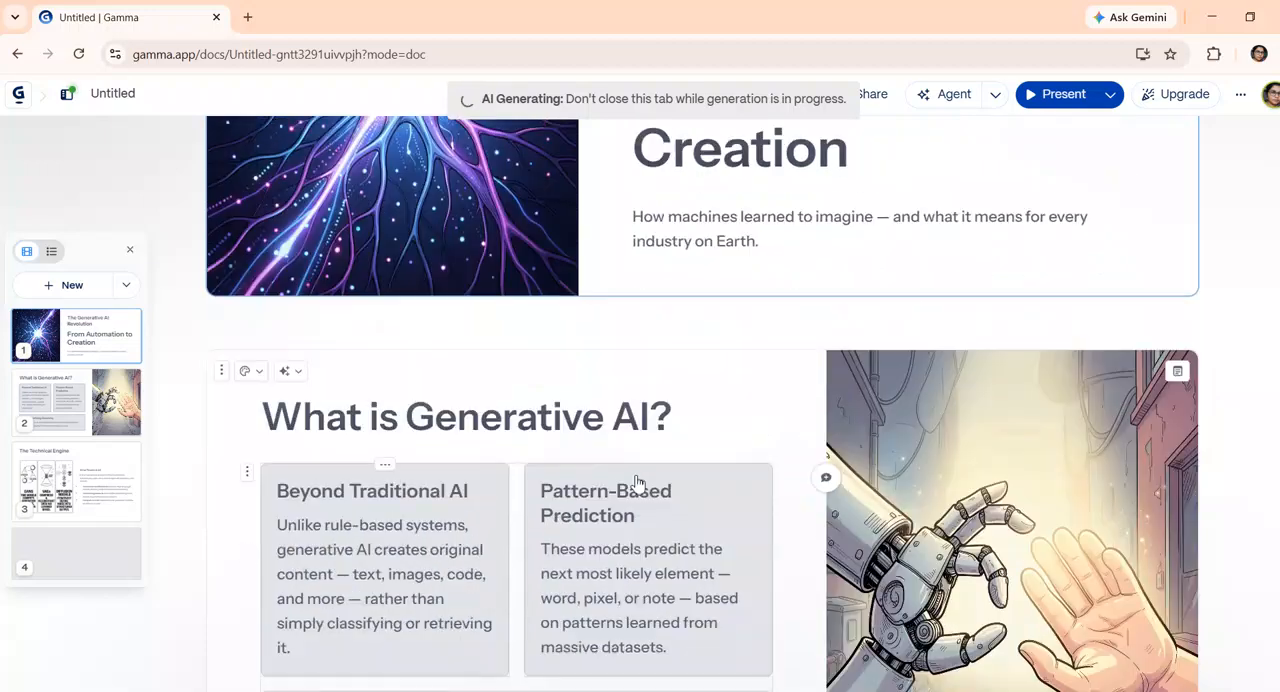
pyautogui.scroll(-2, 600, 492)
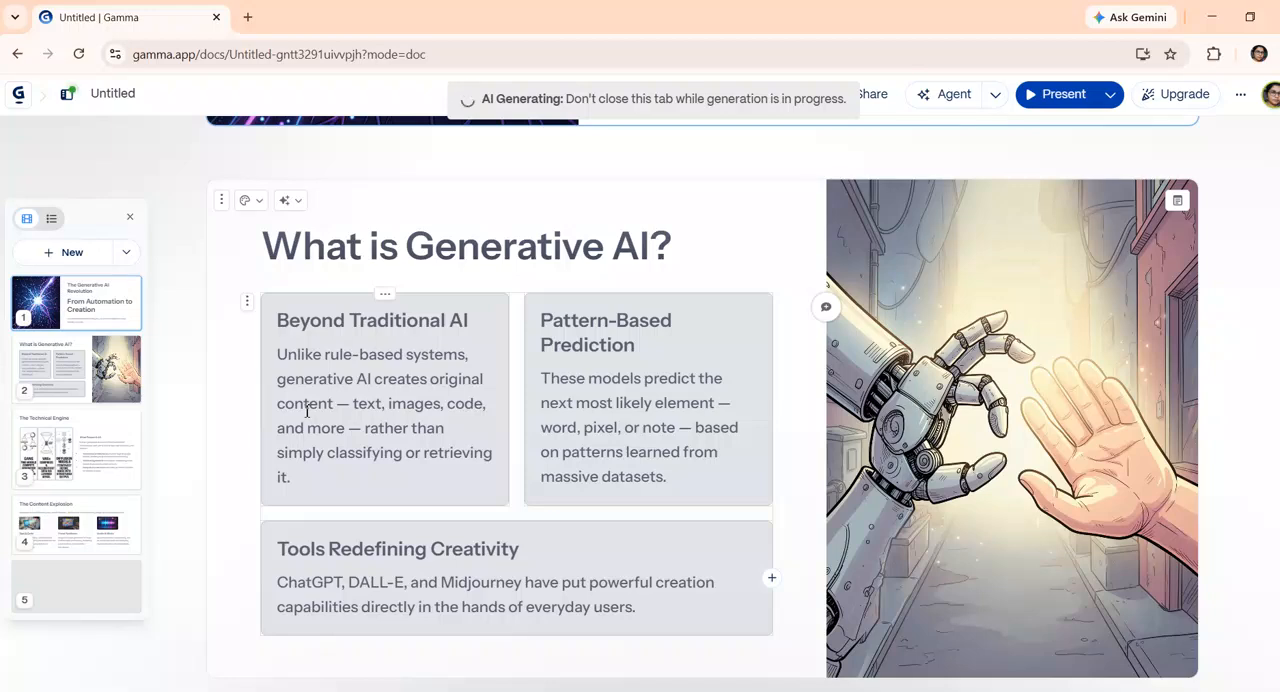
# Switch to PowerPoint to view the second slide of Presentation1, and return to the Gamma workspace window in Chrome
pyautogui.moveTo(521, 690)
pyautogui.click(521, 655)
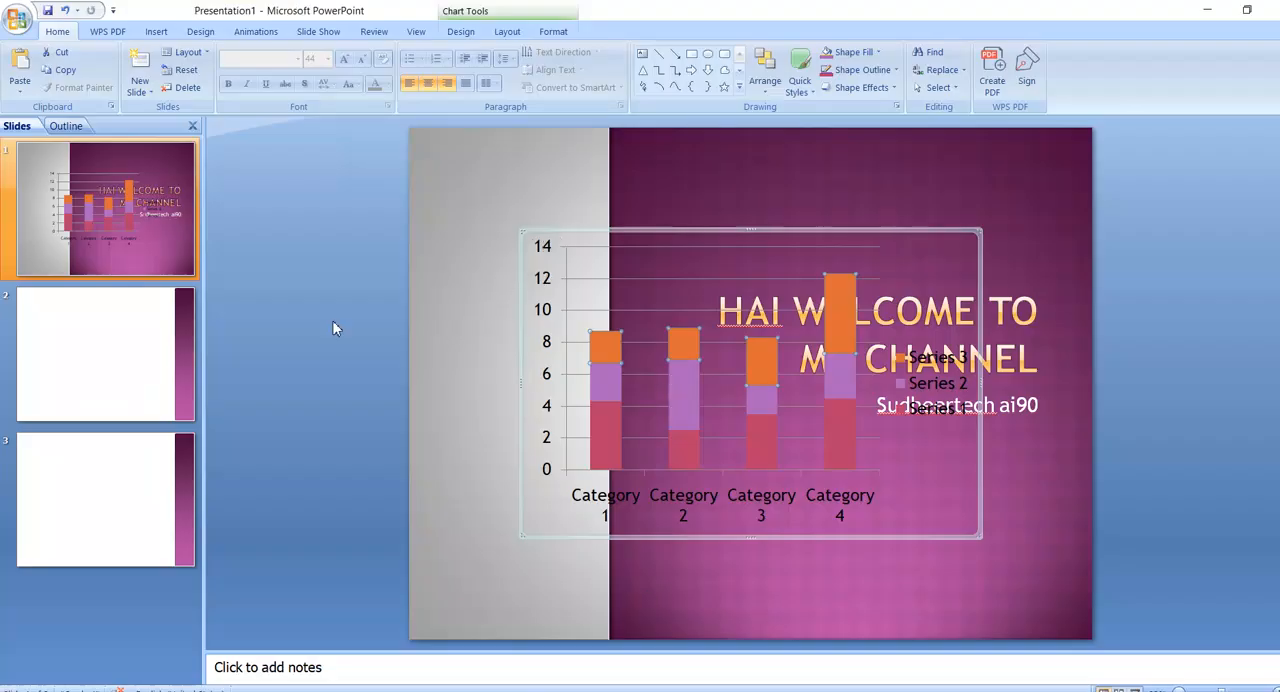
pyautogui.click(156, 380)
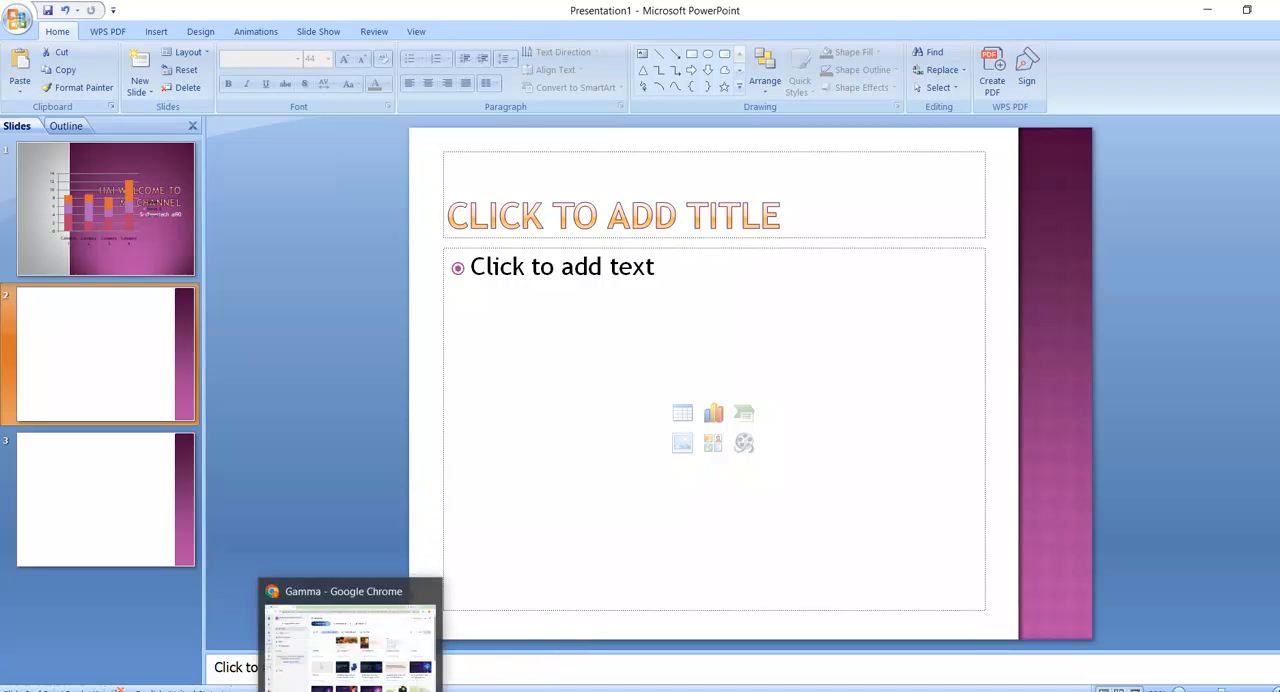
pyautogui.click(353, 690)
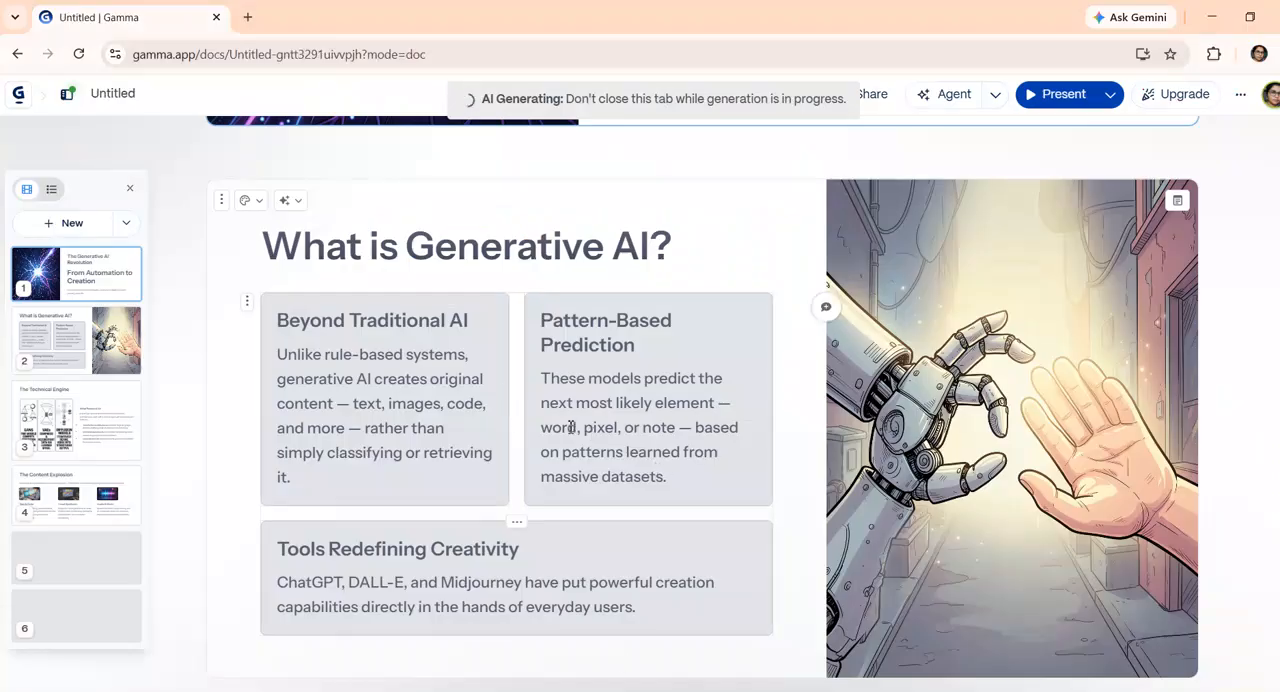
# Examine the generated cards, including The Technical Engine, The Human-AI Partnership, The Ethics Challenge and Healthcare & Pharma
pyautogui.scroll(-3, 768, 578)
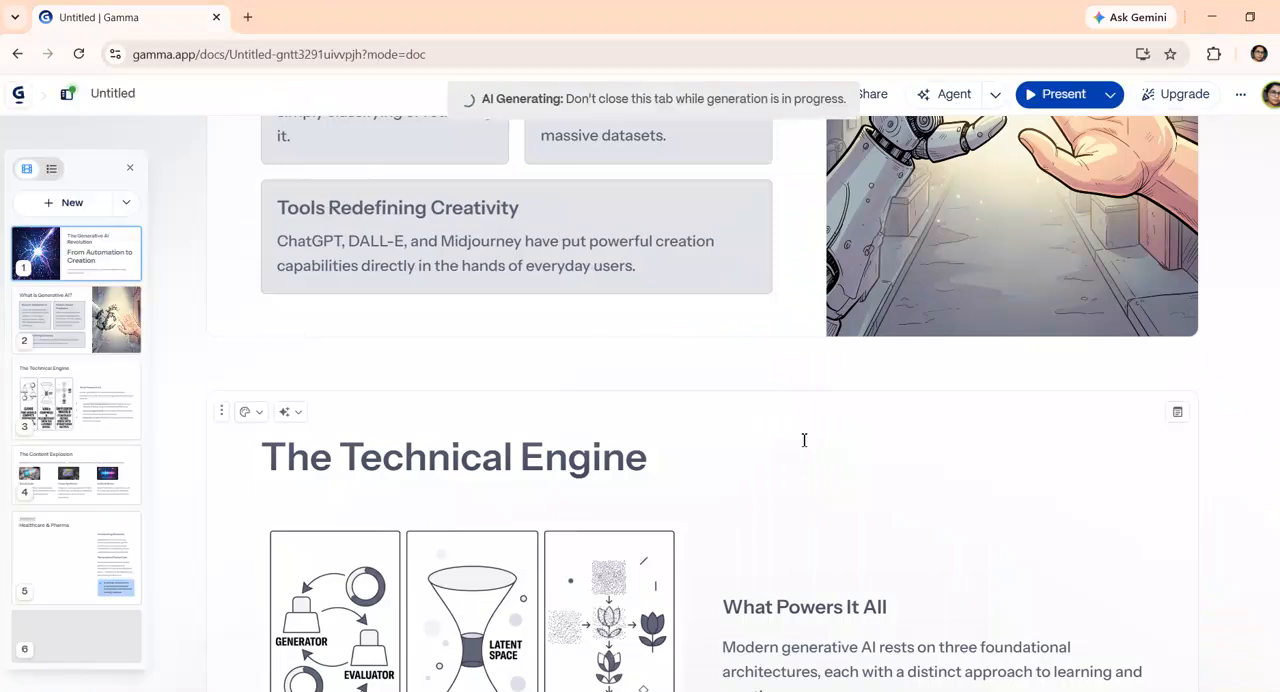
pyautogui.scroll(-5, 909, 351)
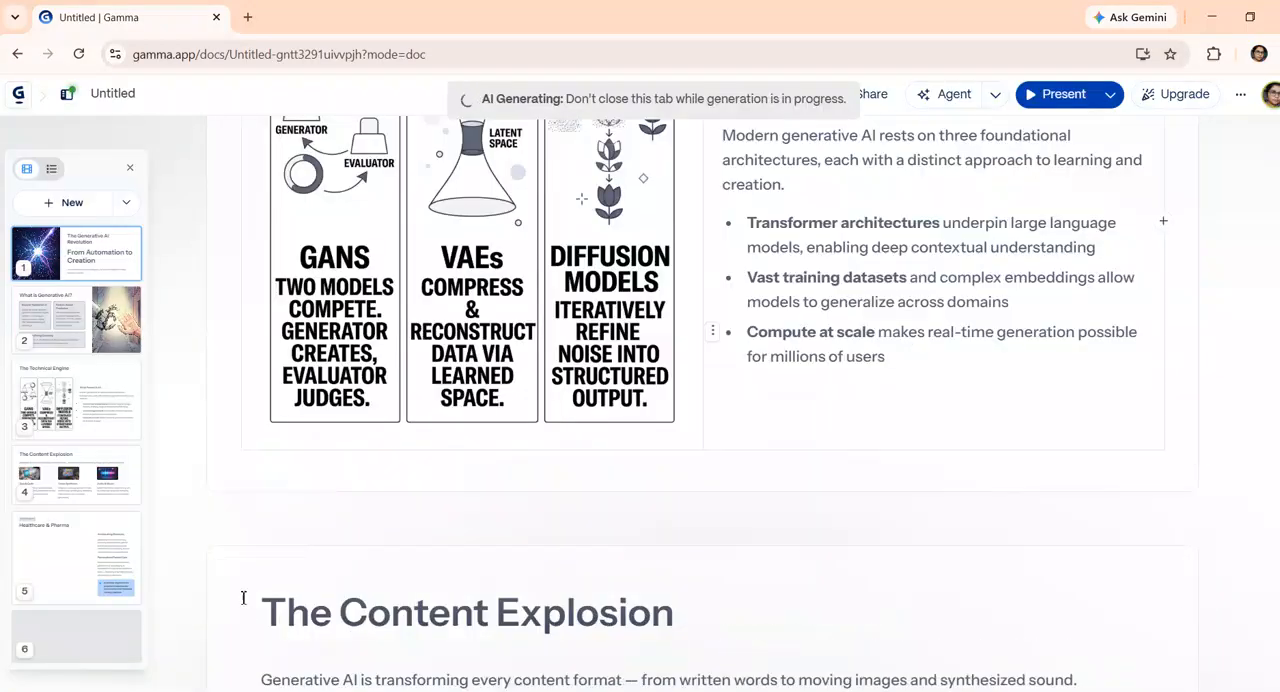
pyautogui.scroll(3, 243, 597)
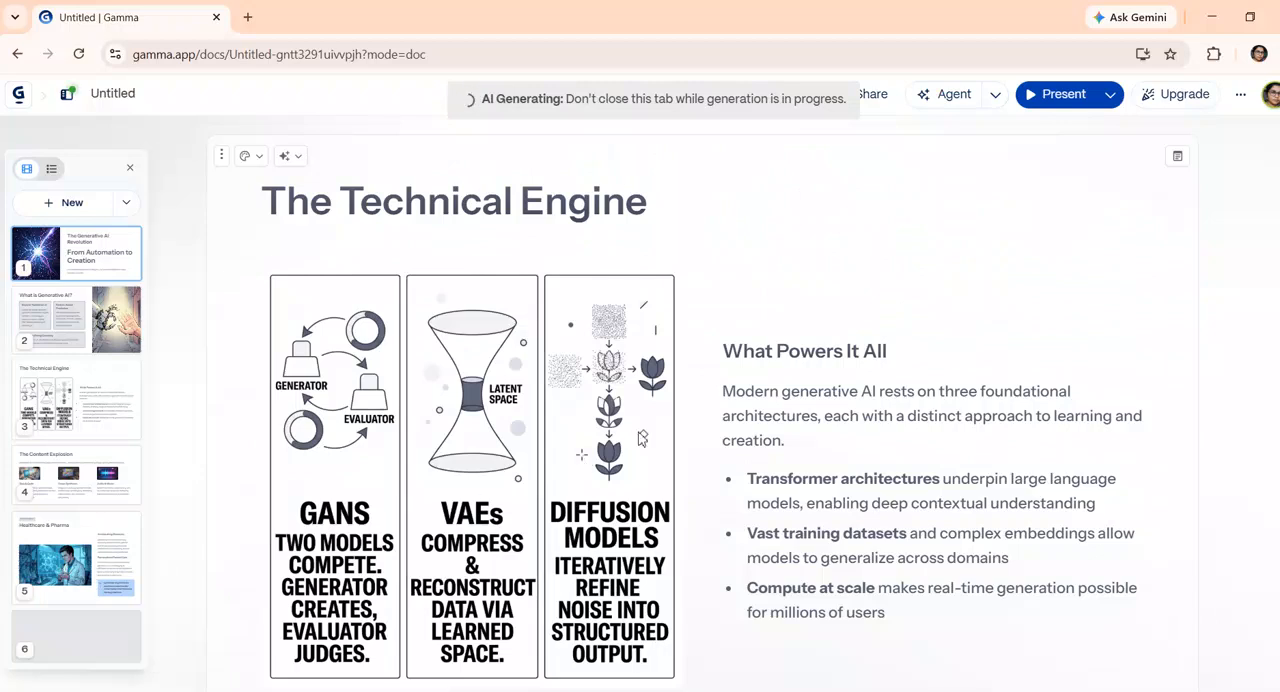
pyautogui.scroll(7, 583, 493)
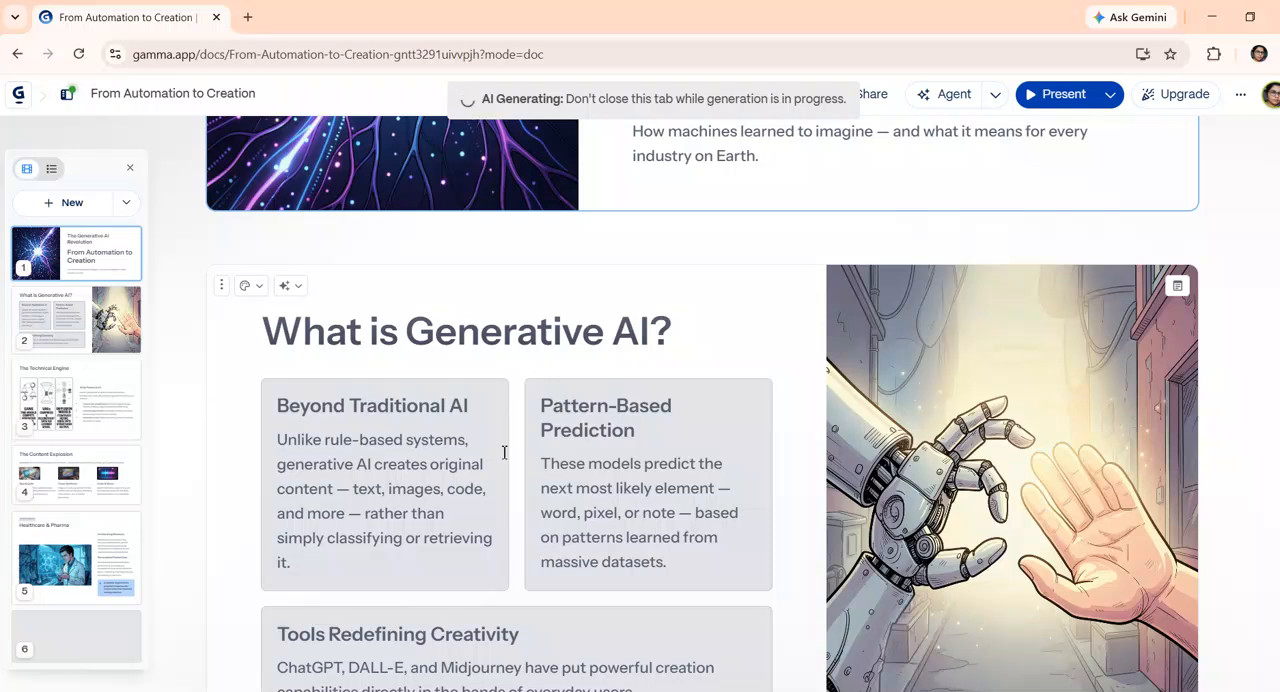
pyautogui.scroll(-10, 600, 528)
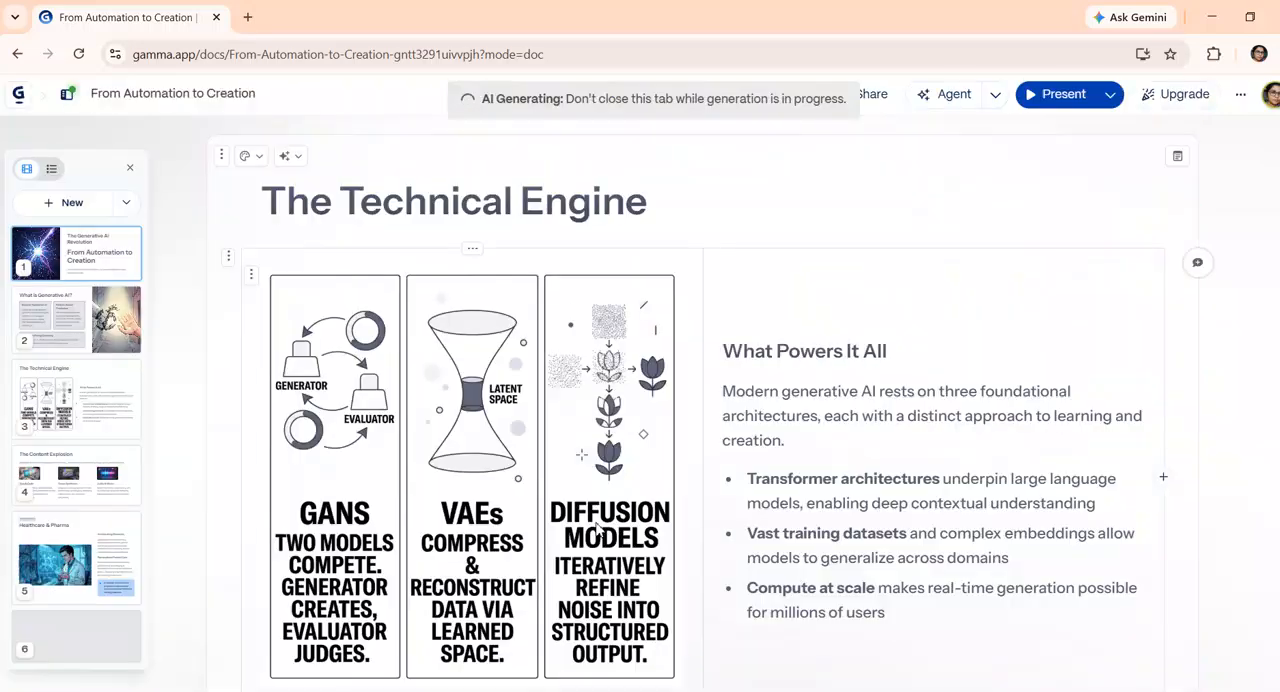
pyautogui.scroll(-10, 709, 486)
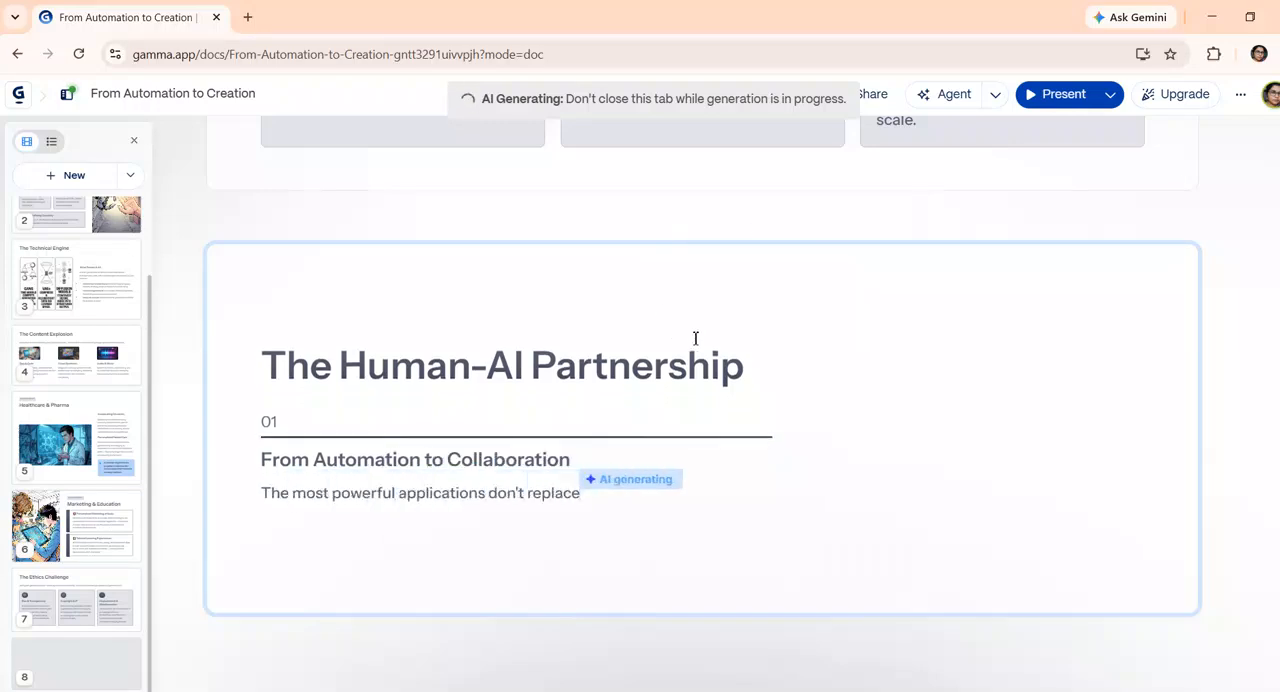
pyautogui.scroll(2, 1098, 282)
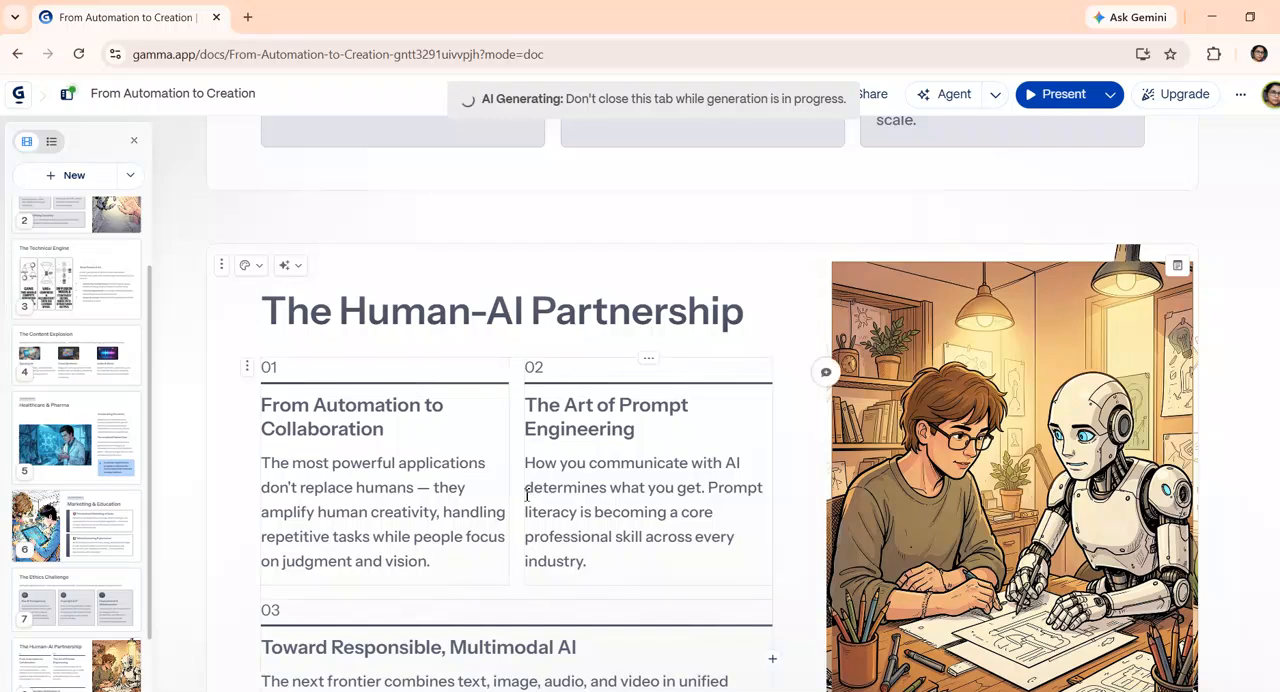
pyautogui.scroll(-1, 86, 630)
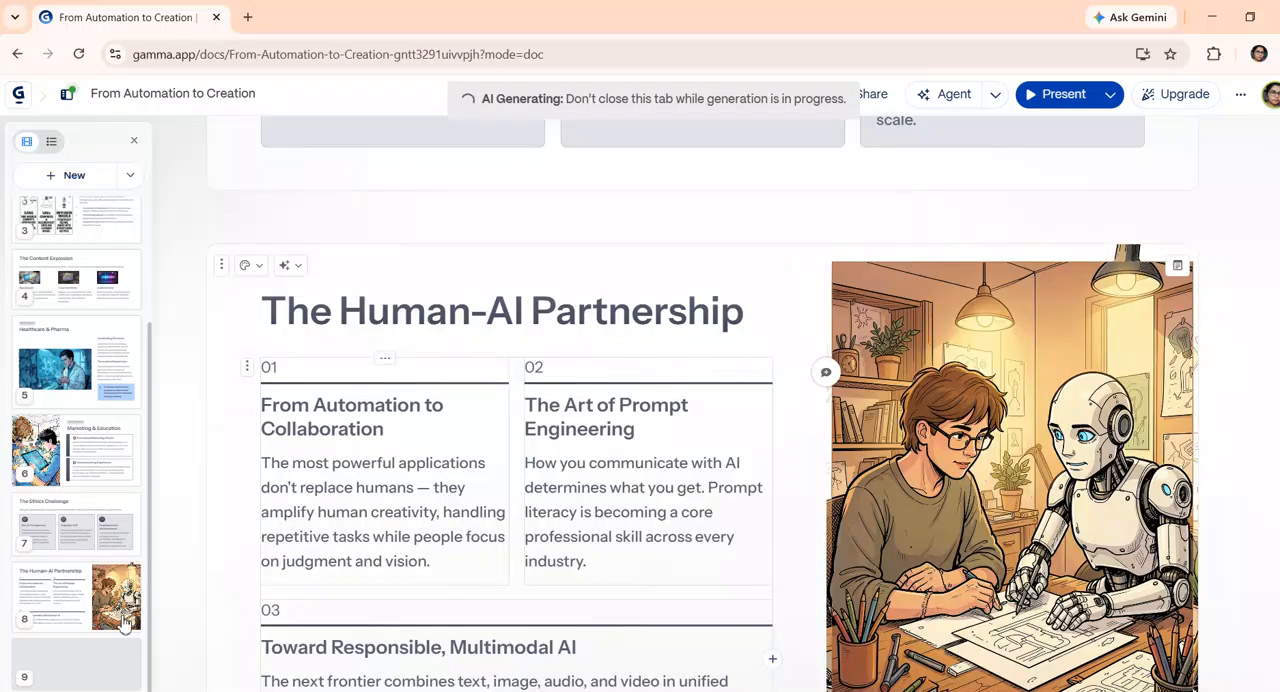
pyautogui.scroll(3, 1227, 362)
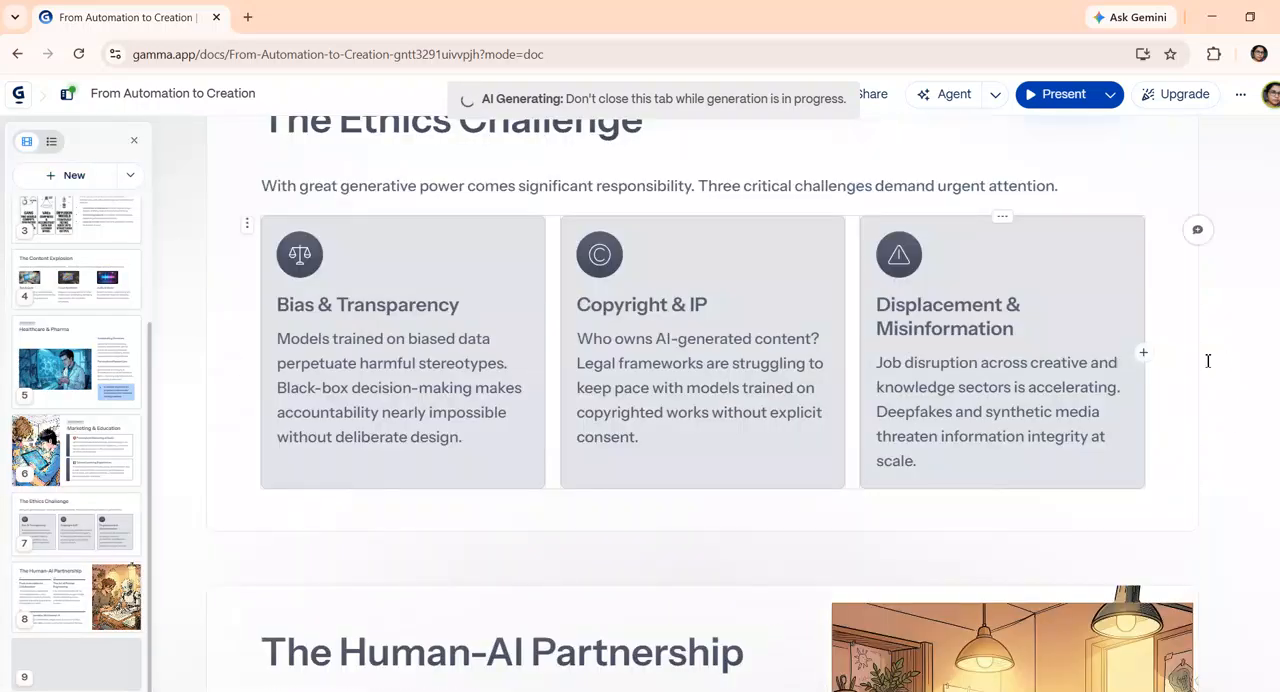
pyautogui.scroll(5, 1196, 365)
pyautogui.scroll(15, 1196, 365)
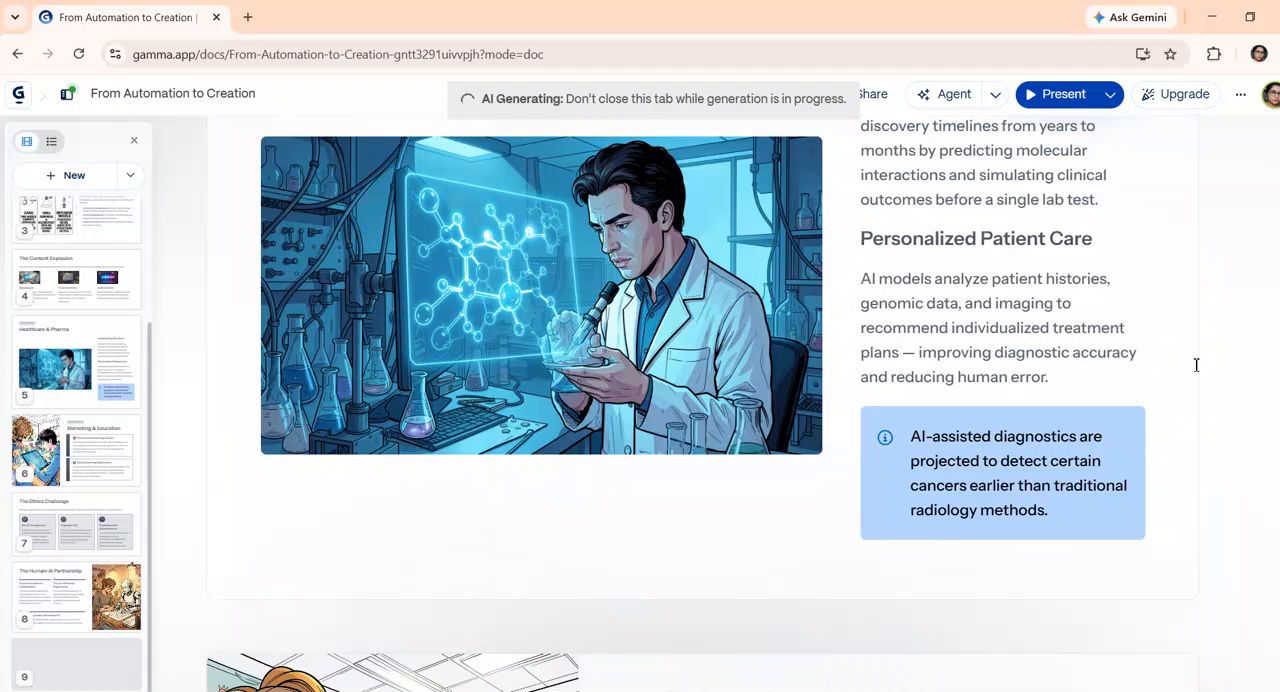
pyautogui.scroll(10, 1196, 365)
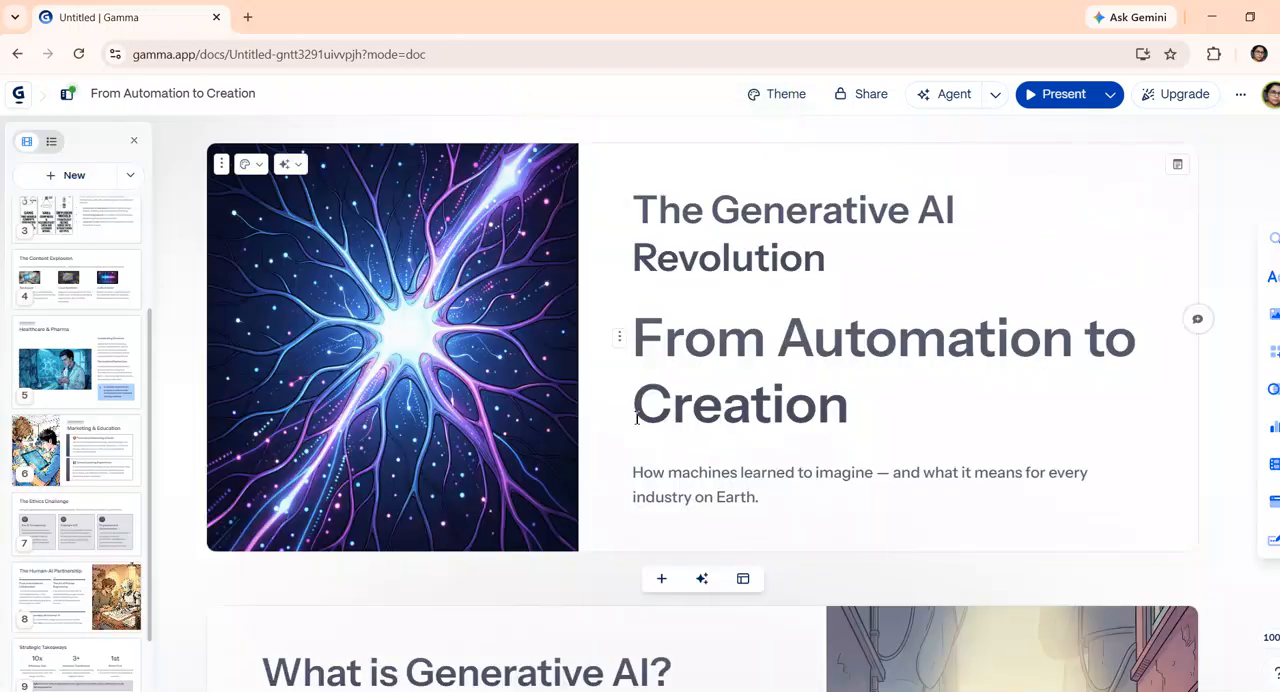
# Replace the description under the "From Automation to Creation" heading on the title card with "hi welcome to my channel"
pyautogui.scroll(-1, 771, 389)
pyautogui.scroll(-5, 720, 440)
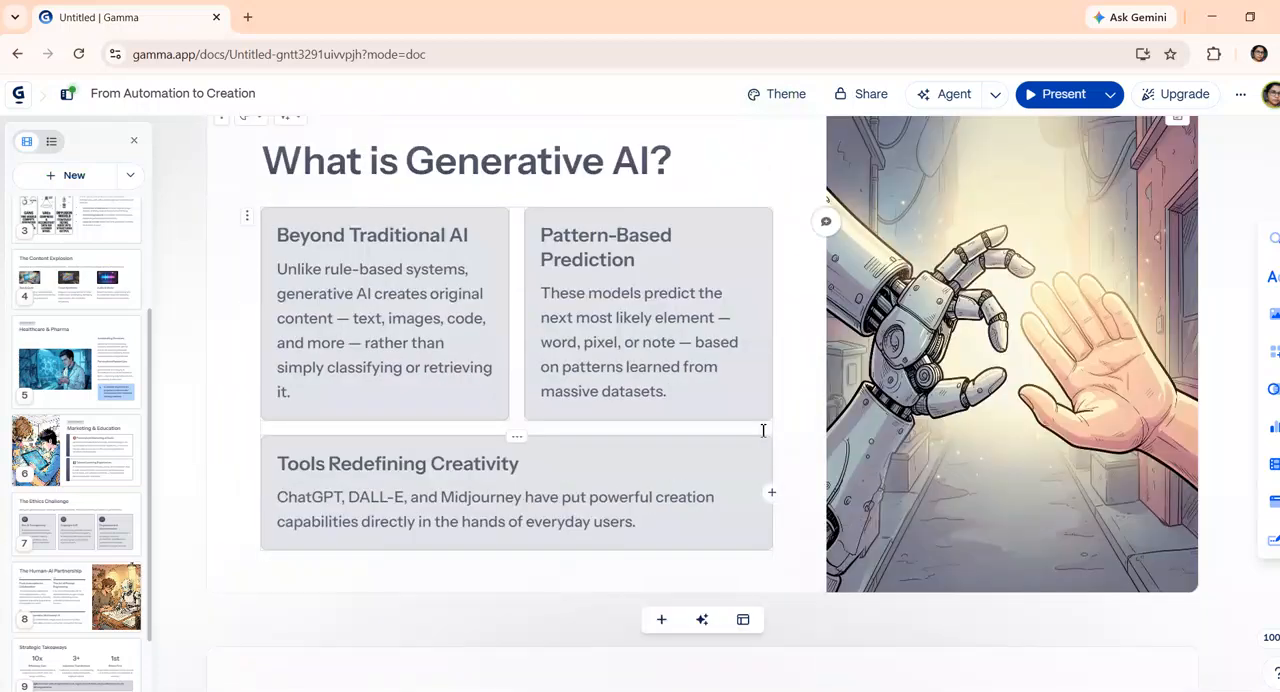
pyautogui.scroll(5, 722, 350)
pyautogui.moveTo(766, 503); pyautogui.dragTo(641, 476)
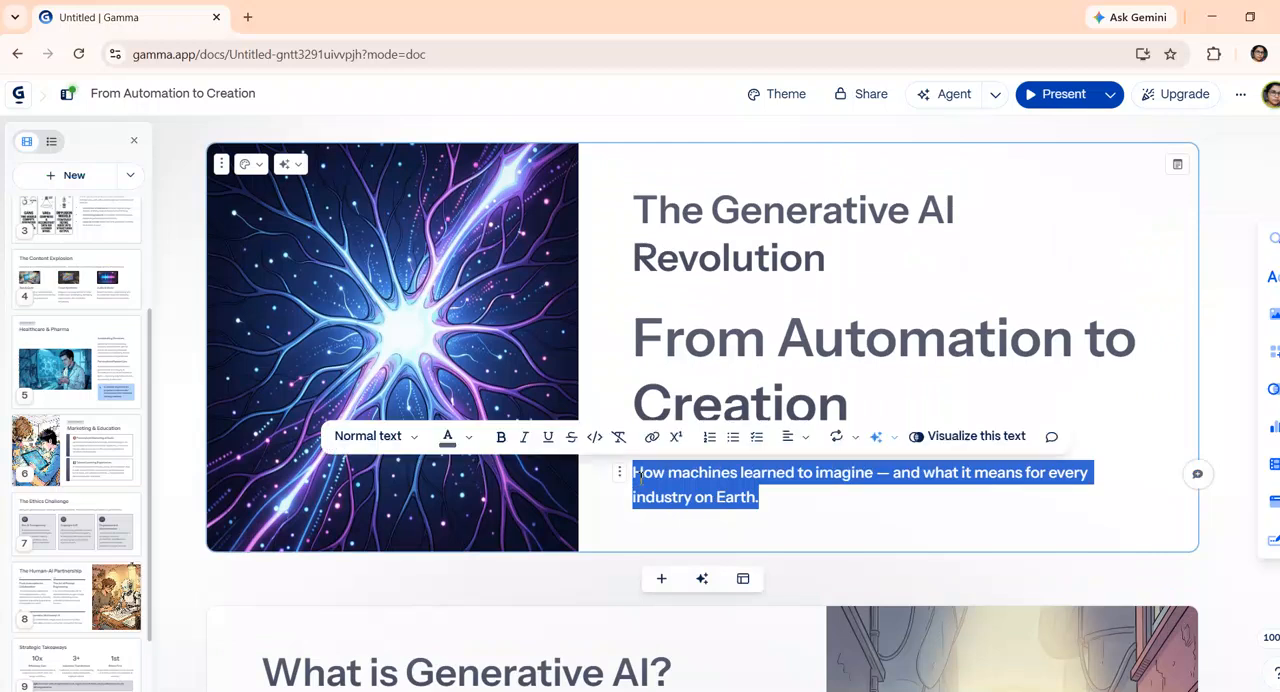
pyautogui.press('BackSpace')
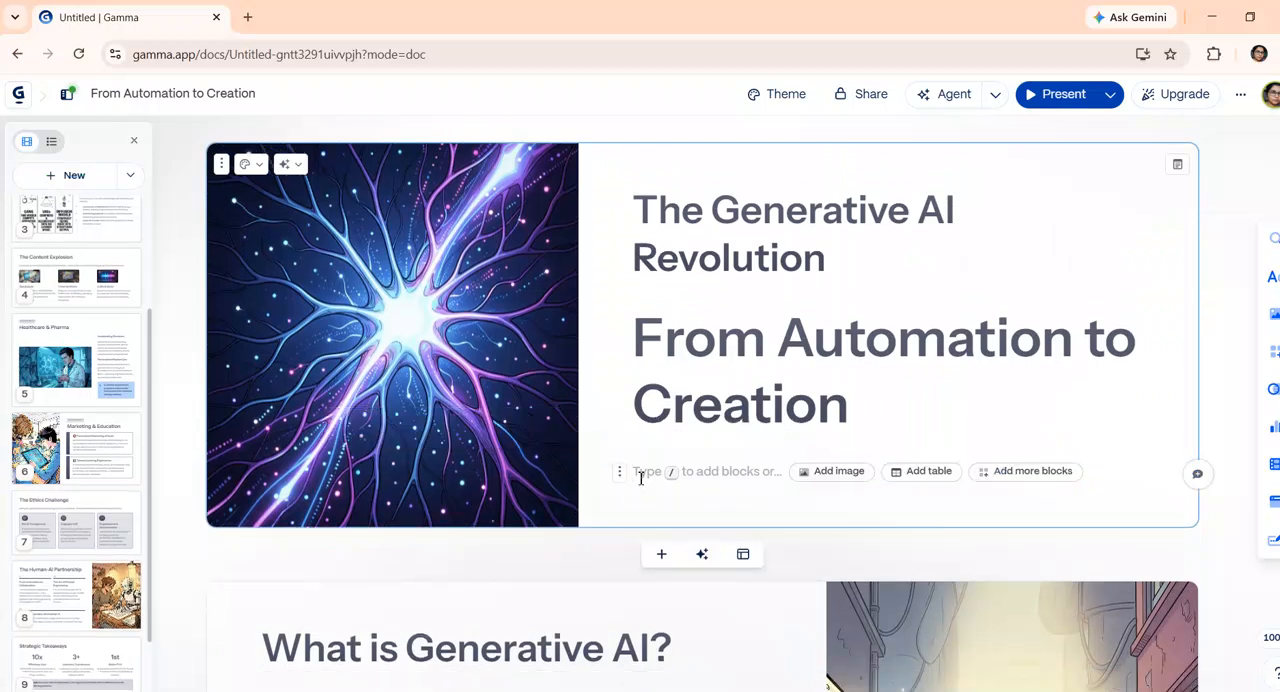
pyautogui.write('h')
pyautogui.write('i welcom')
pyautogui.write('e to to my channe')
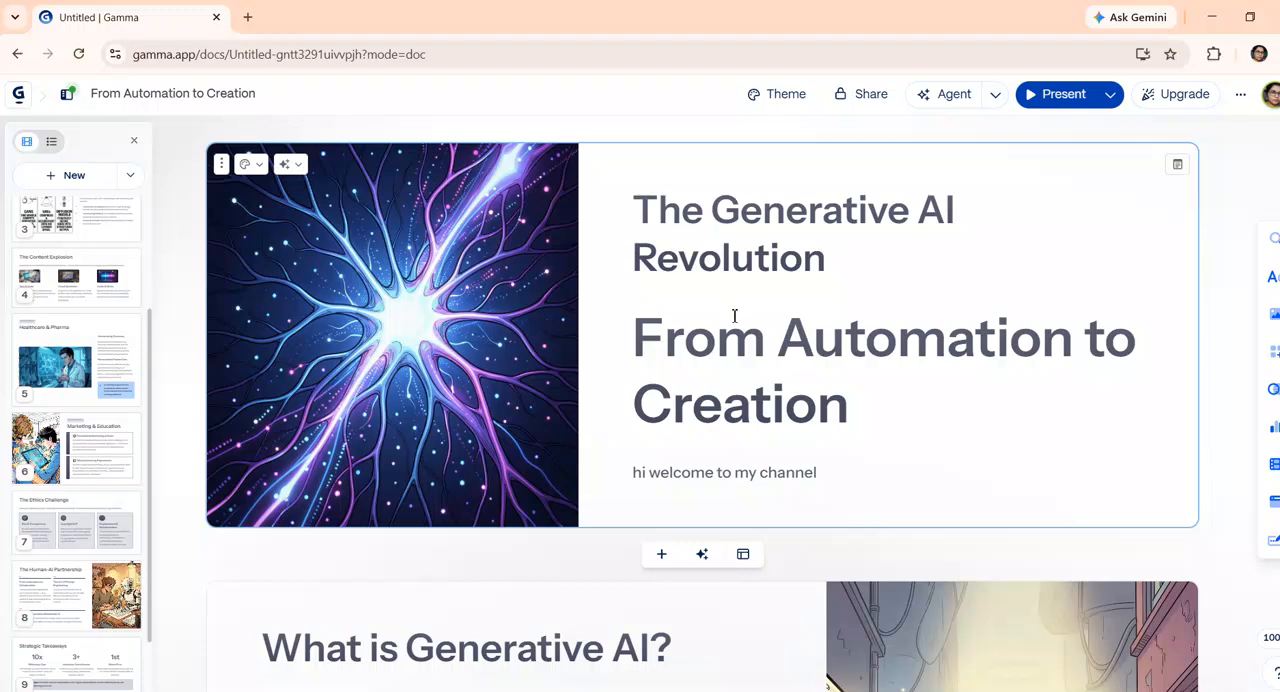
# Have the AI agent make the title card's text longer using the Make longer edit
pyautogui.scroll(-1, 790, 373)
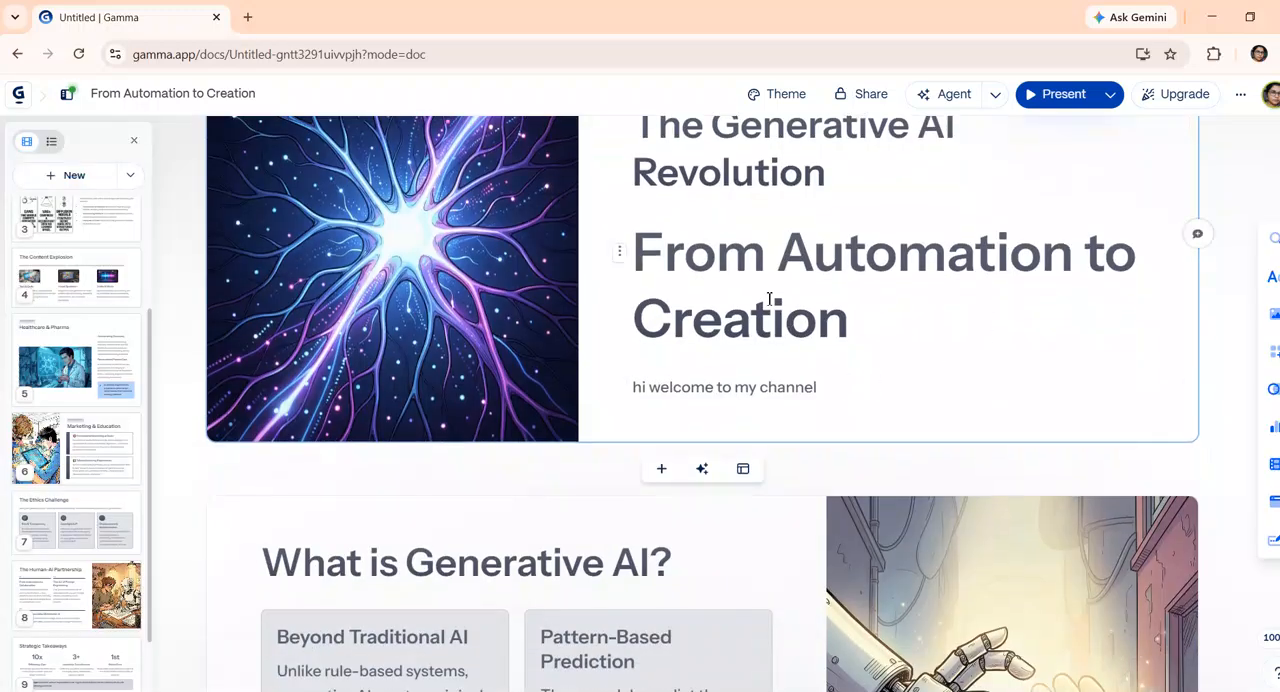
pyautogui.scroll(1, 1044, 426)
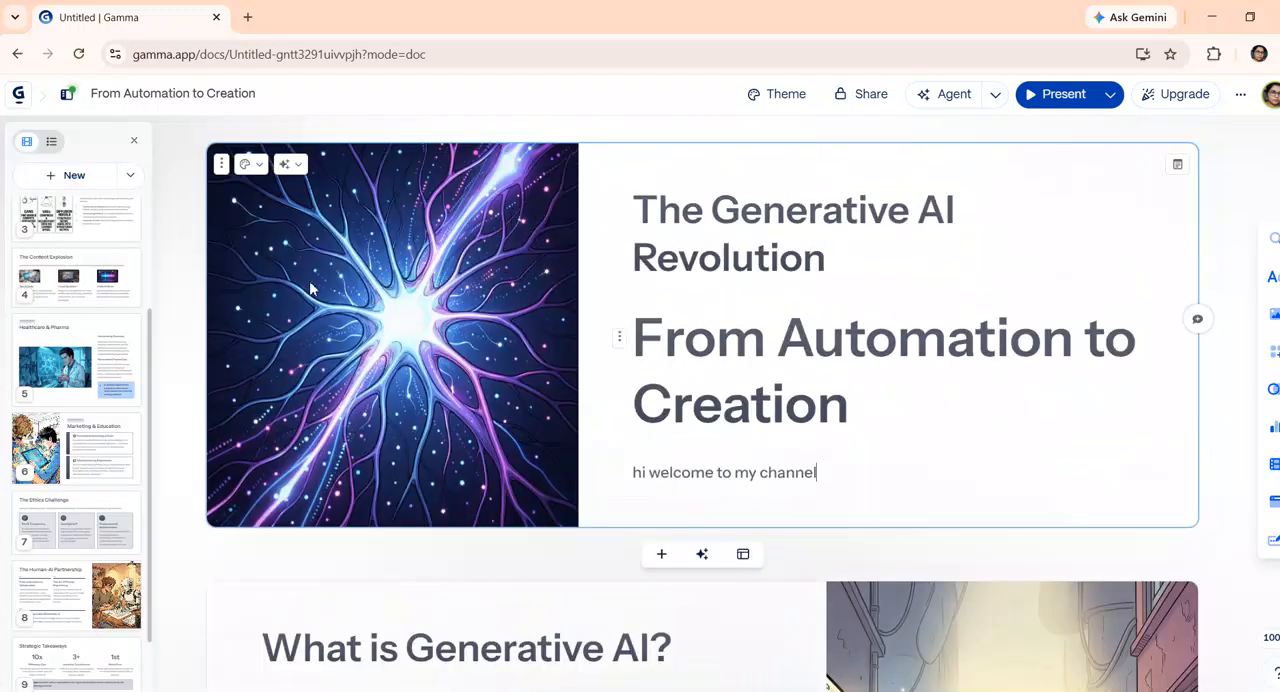
pyautogui.click(291, 166)
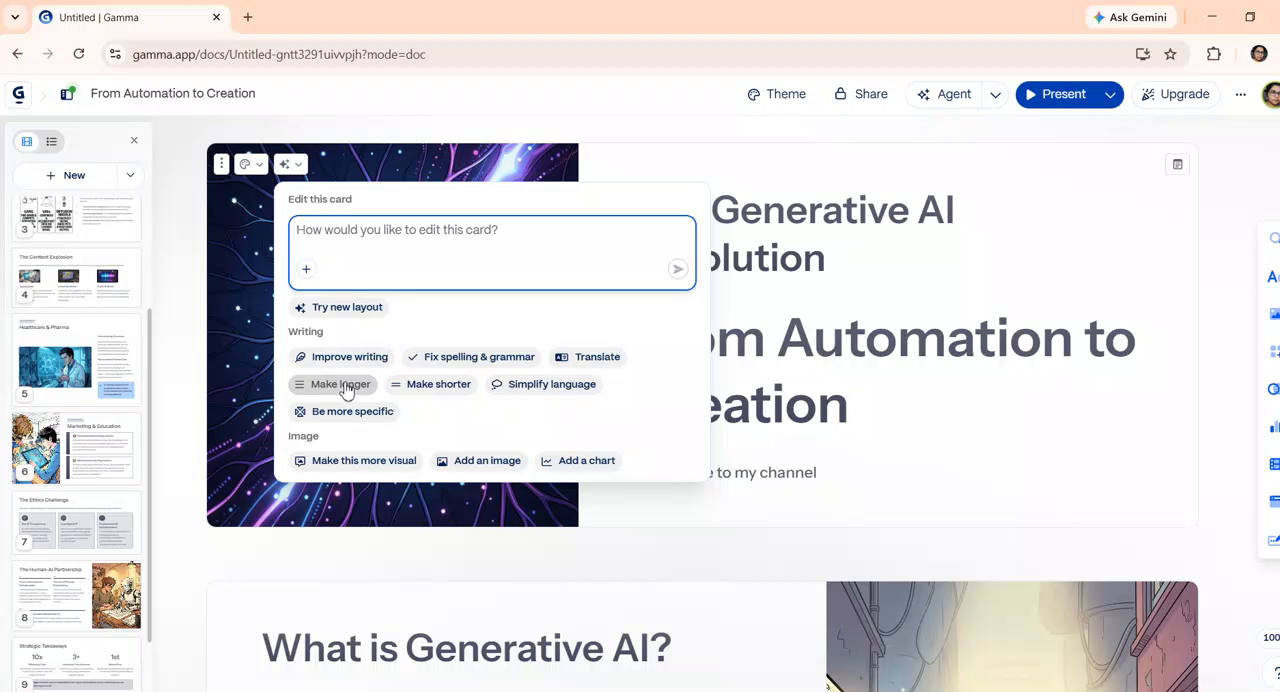
pyautogui.click(347, 388)
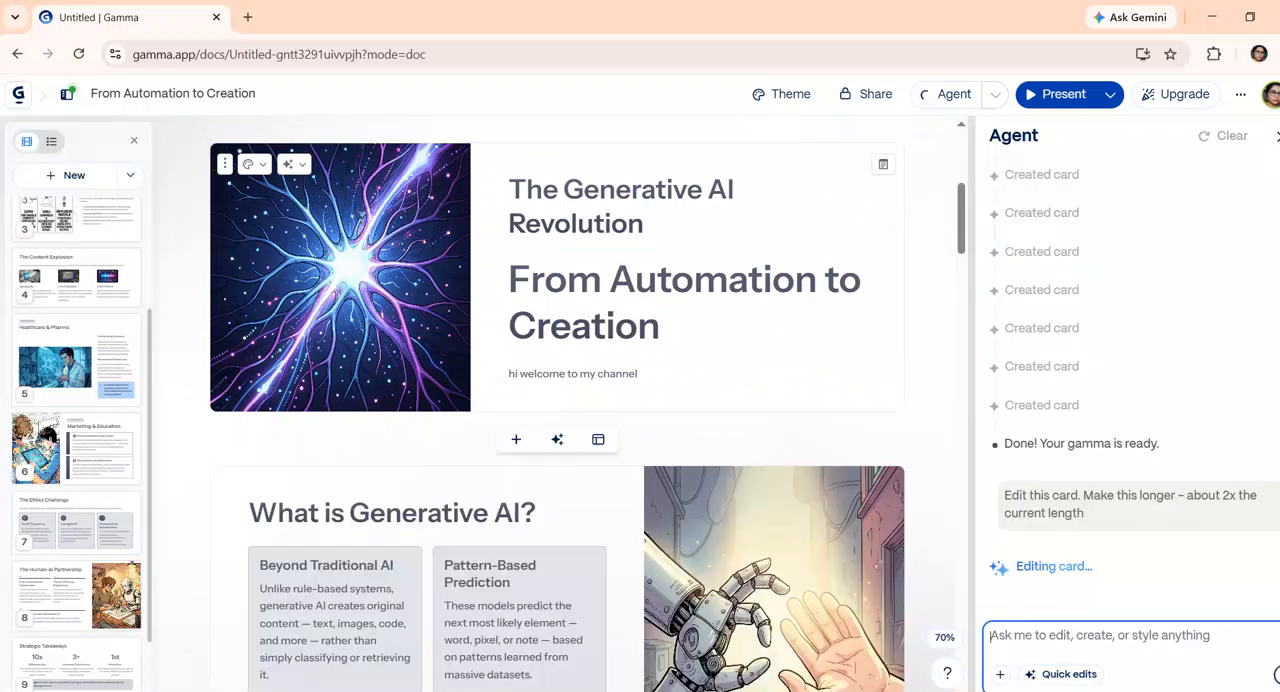
pyautogui.scroll(-4, 387, 221)
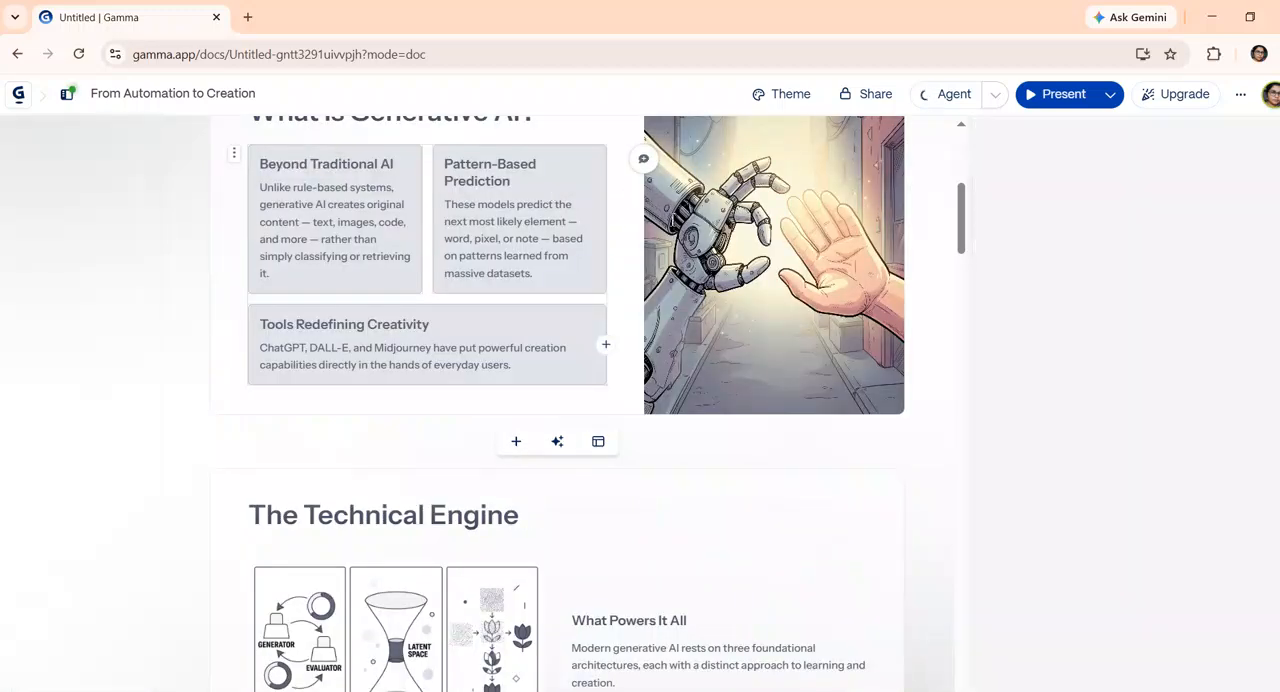
pyautogui.scroll(-3, 544, 511)
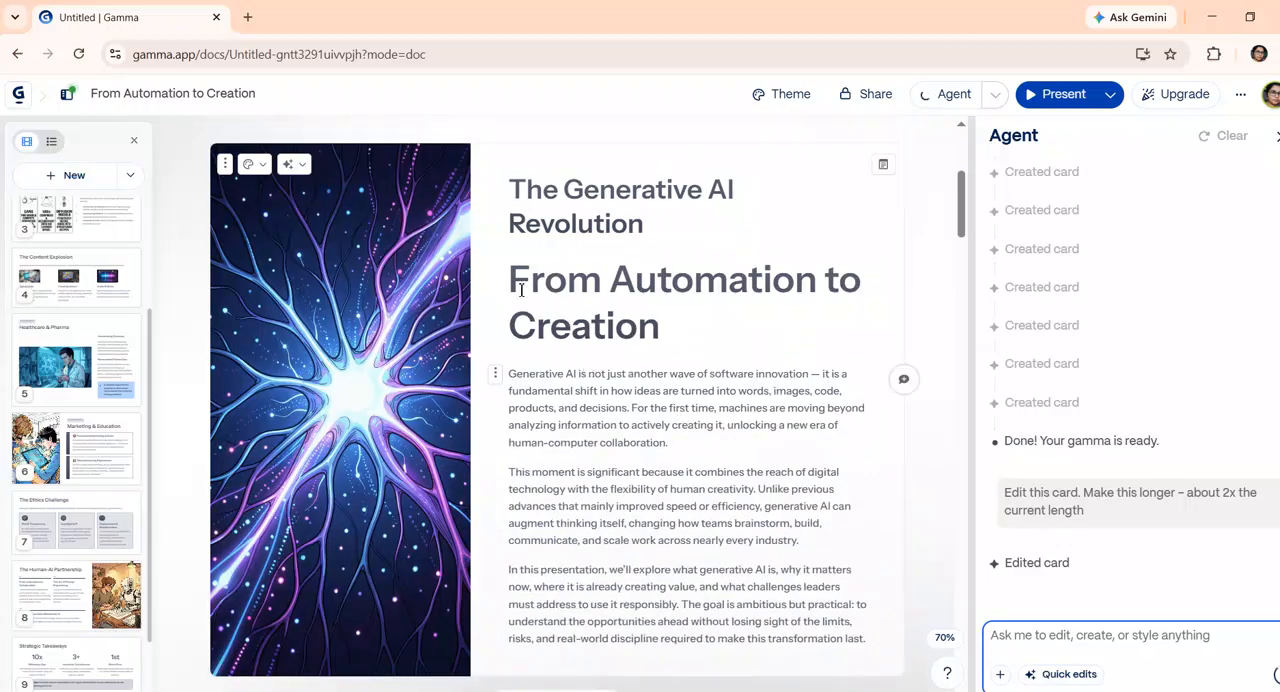
pyautogui.scroll(-3, 521, 290)
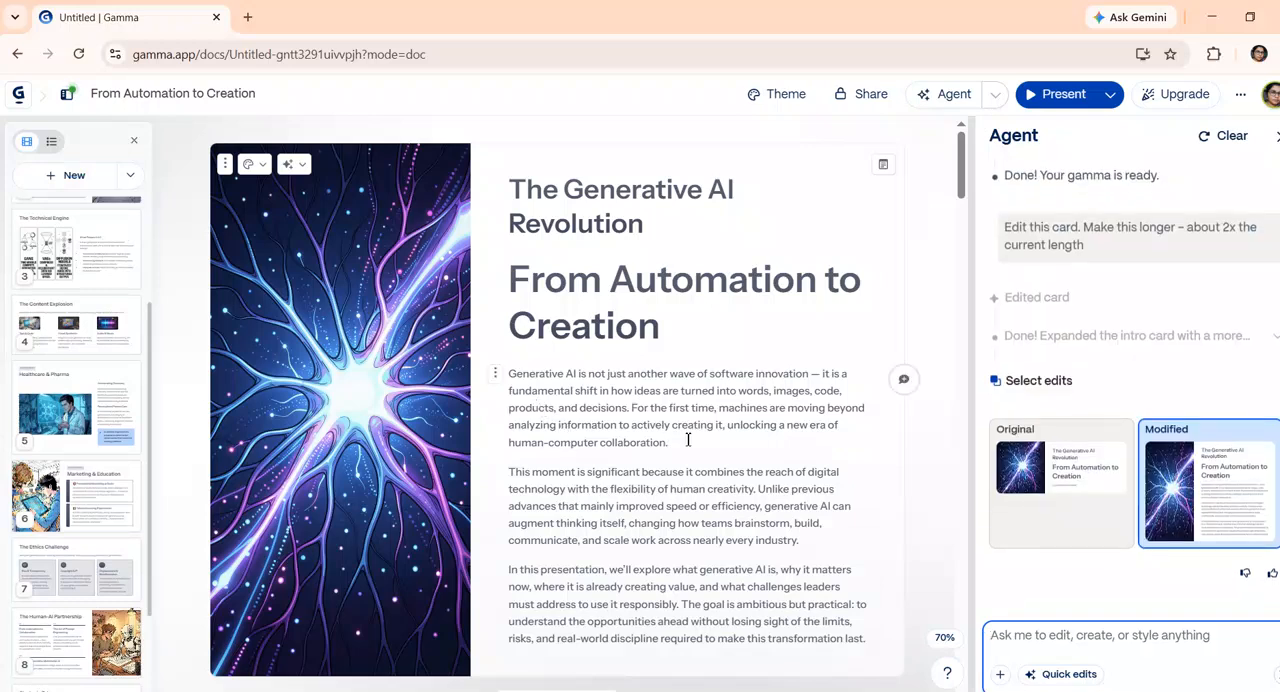
# Compare the original and modified versions of the title card, keep the modified one, and view the card's AI editing options
pyautogui.click(296, 165)
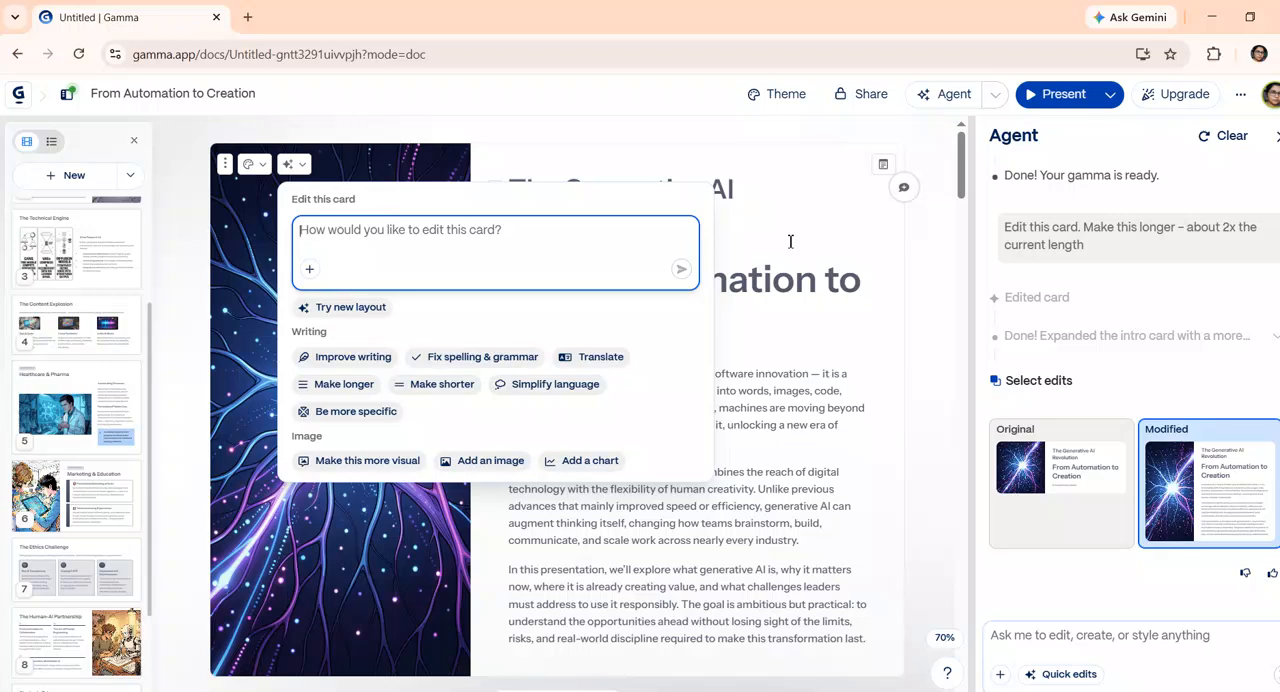
pyautogui.click(1049, 468)
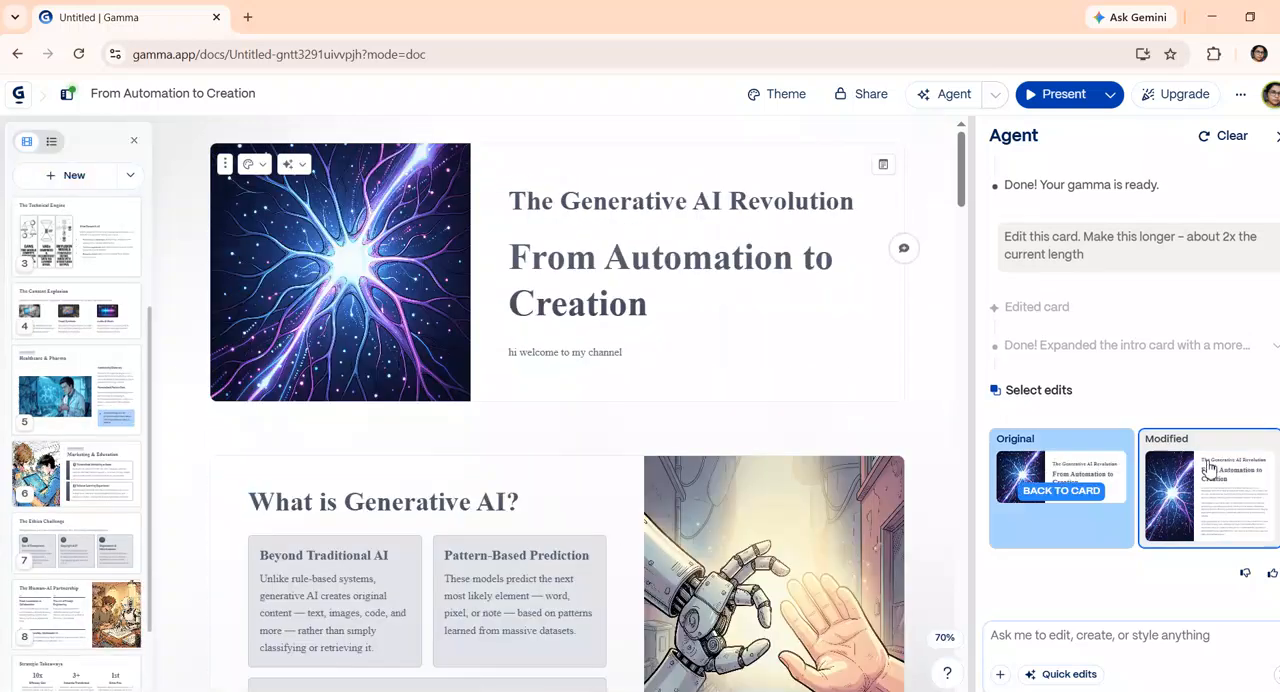
pyautogui.moveTo(1072, 480)
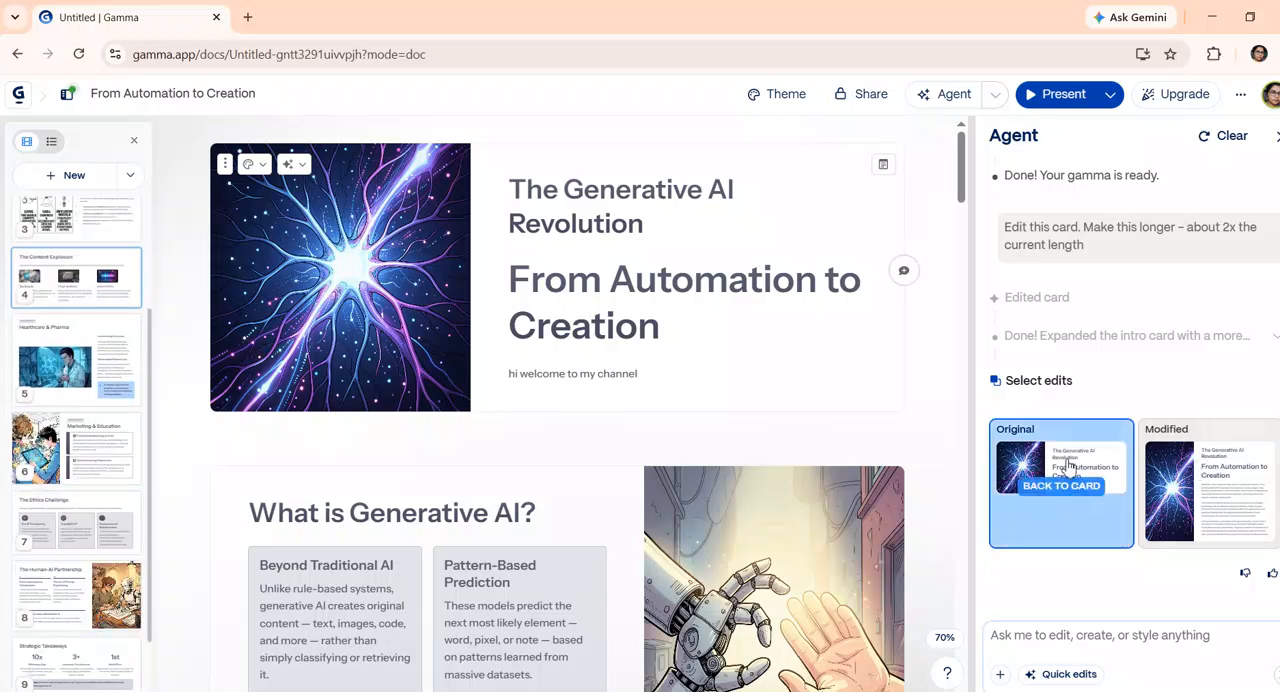
pyautogui.click(1228, 503)
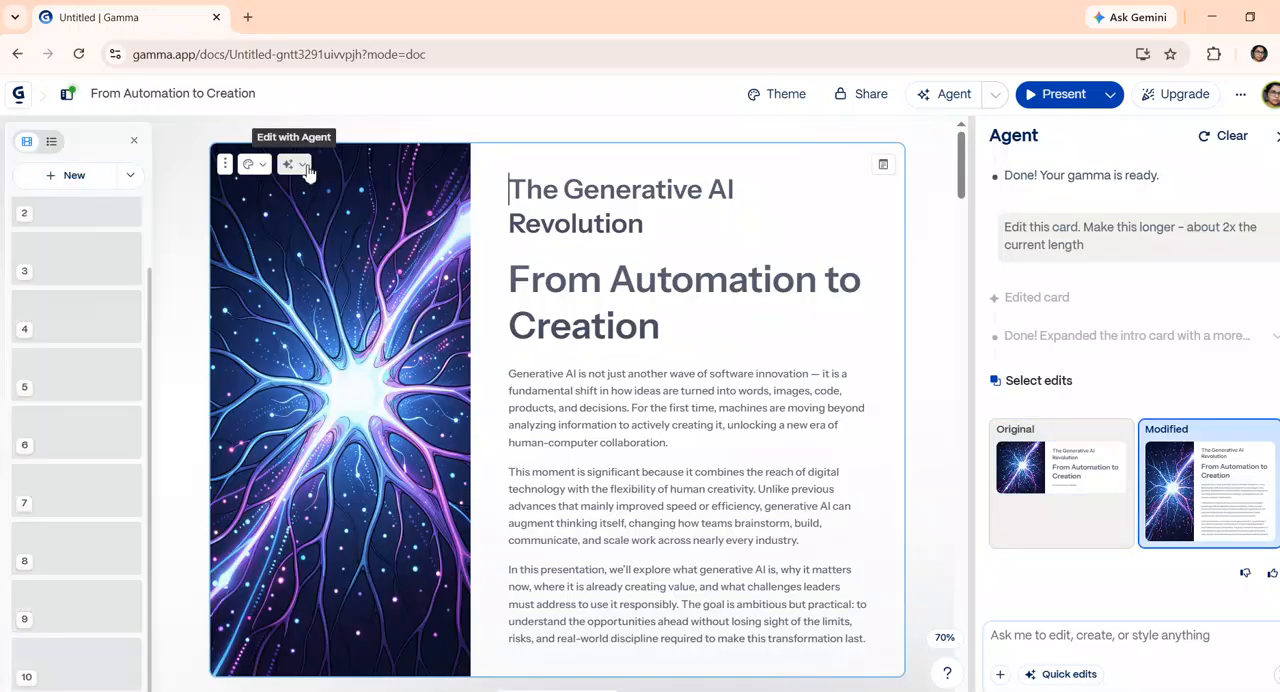
pyautogui.click(307, 168)
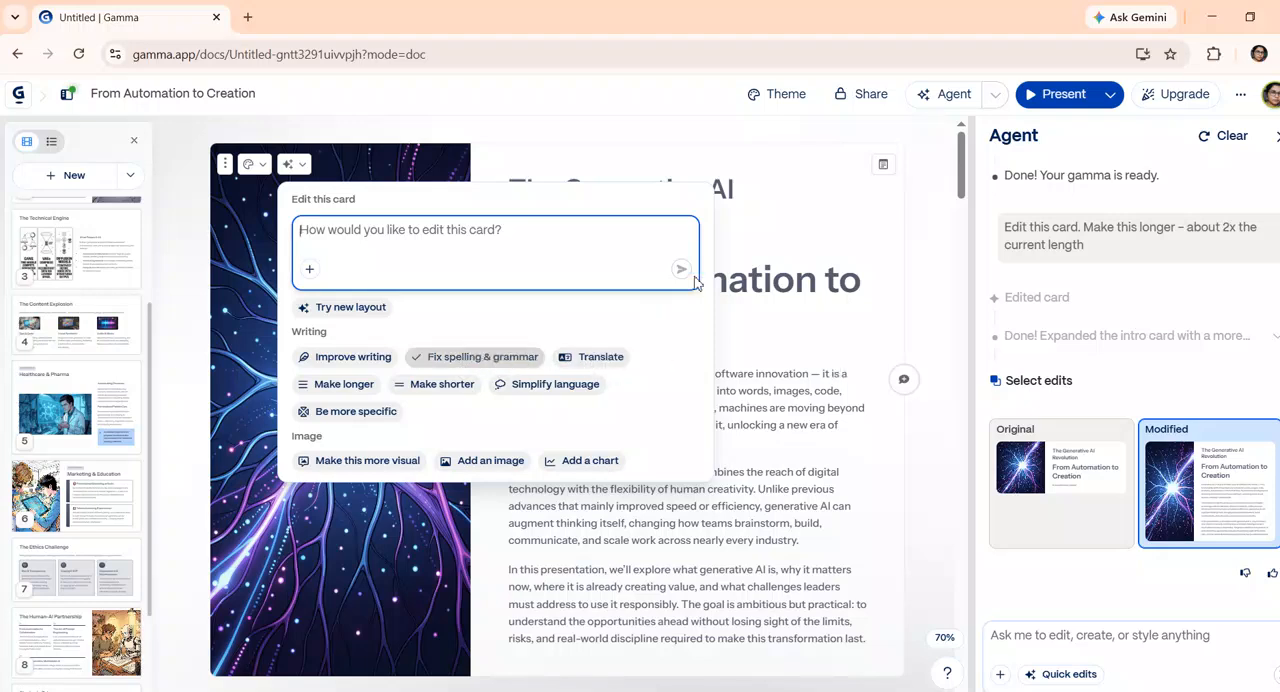
pyautogui.click(784, 187)
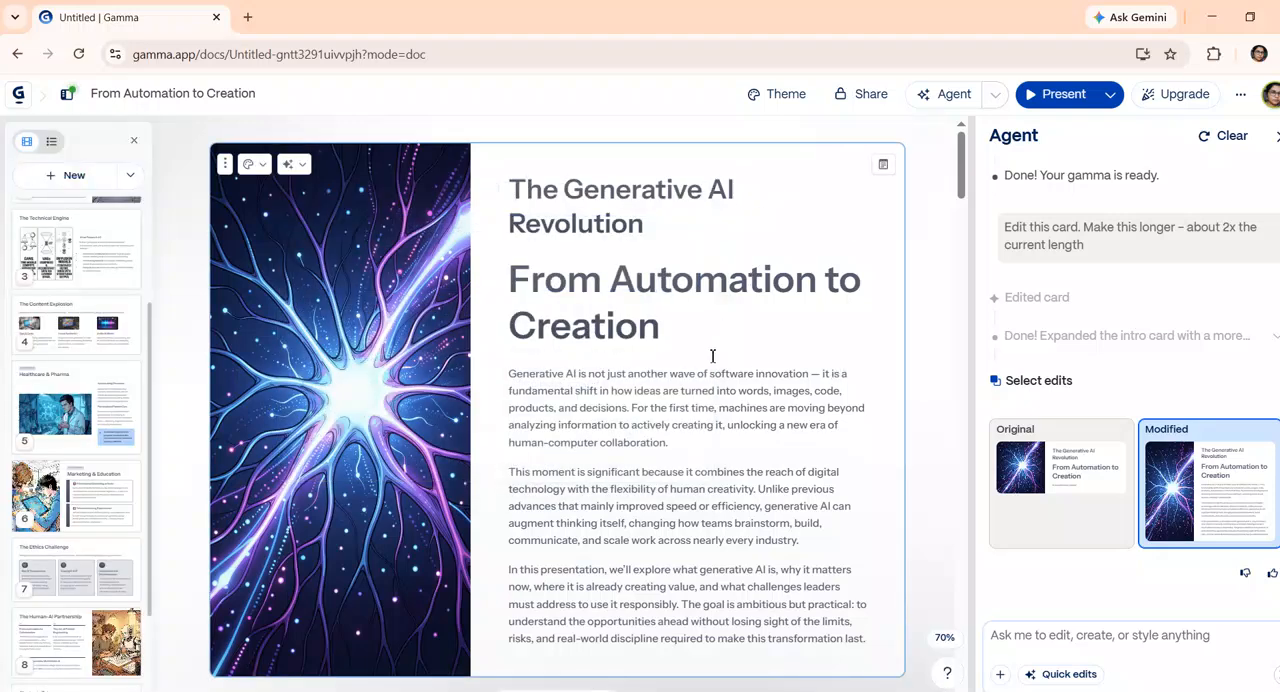
# Apply the Orbit theme to the whole presentation
pyautogui.scroll(-3, 568, 387)
pyautogui.scroll(-10, 568, 387)
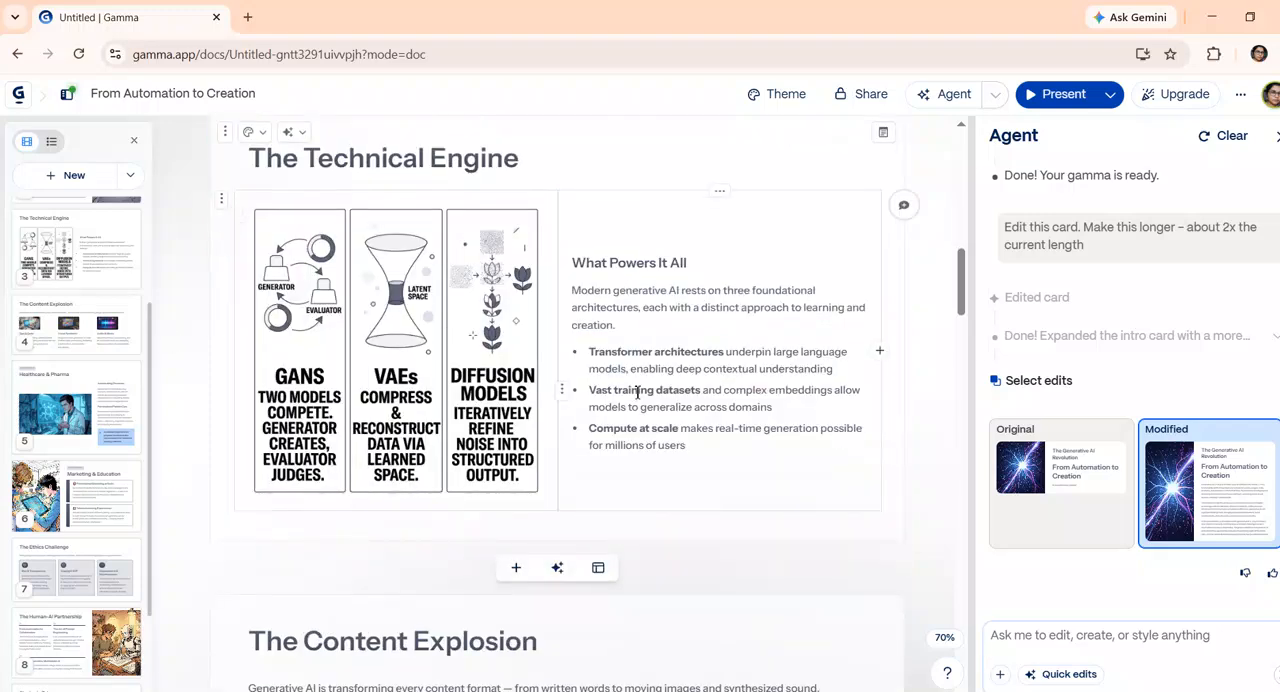
pyautogui.scroll(12, 638, 392)
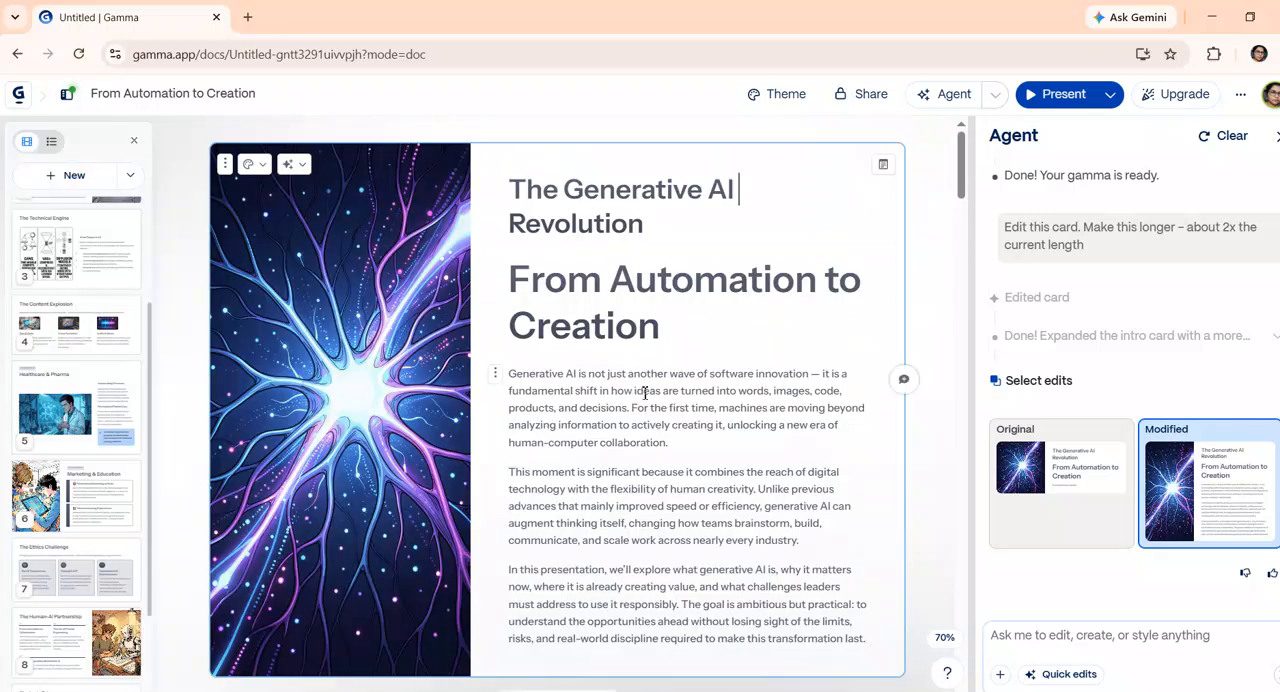
pyautogui.click(786, 95)
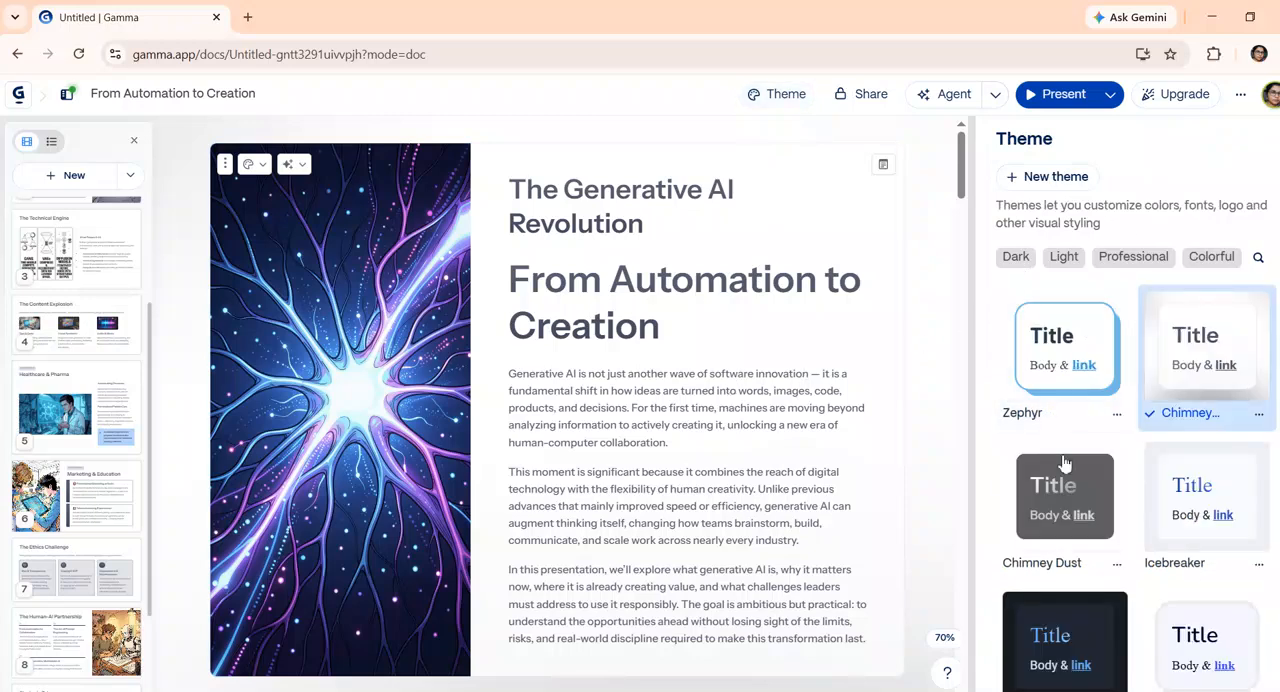
pyautogui.scroll(-4, 1218, 633)
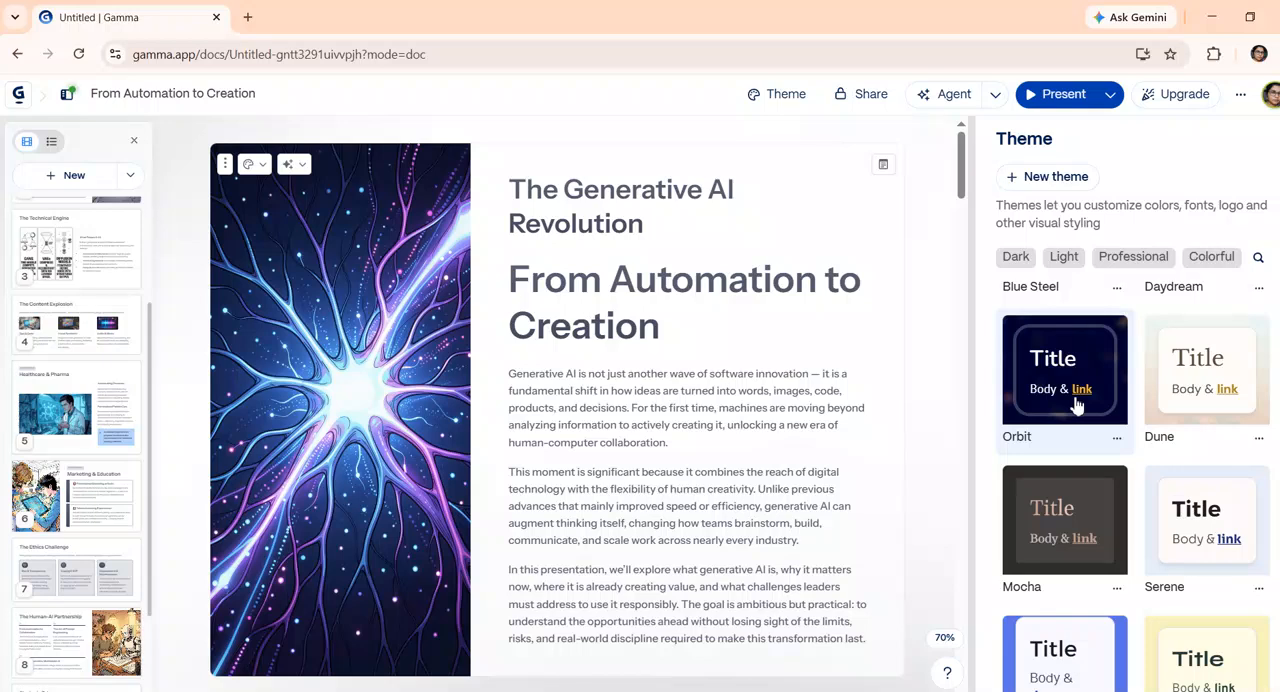
pyautogui.click(1058, 344)
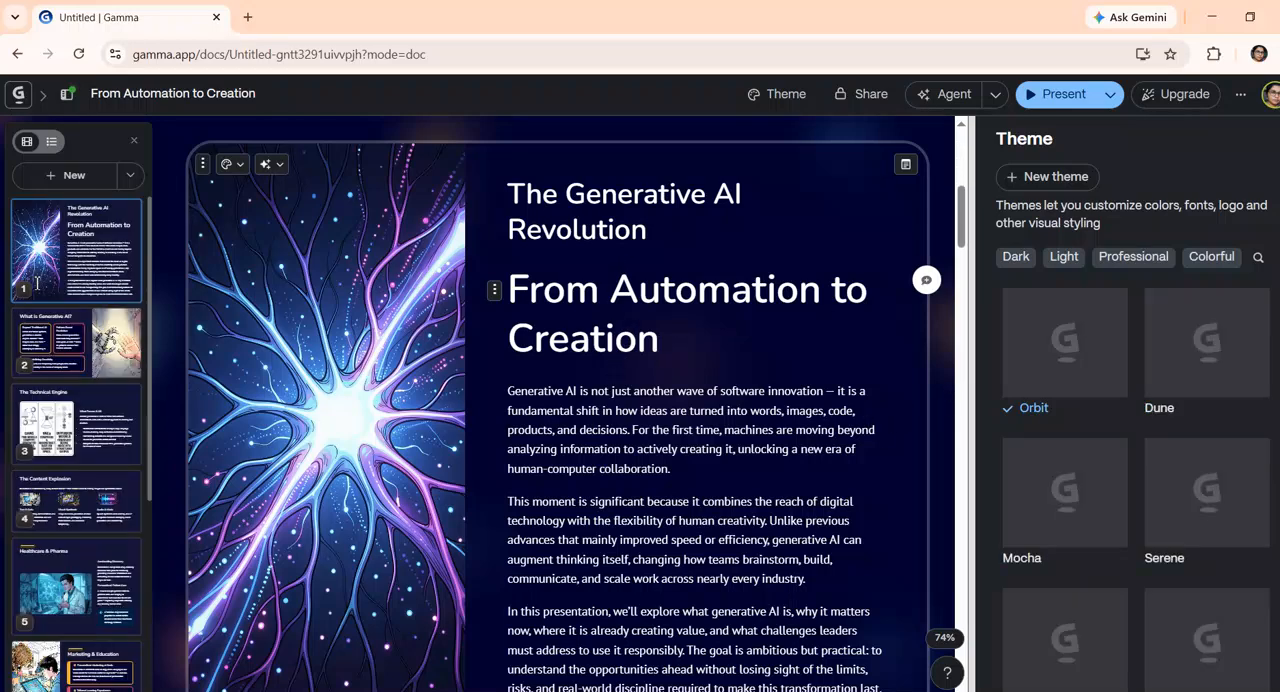
# Review the restyled cards down to The Technical Engine and close the theme settings
pyautogui.click(57, 355)
pyautogui.scroll(-3, 92, 380)
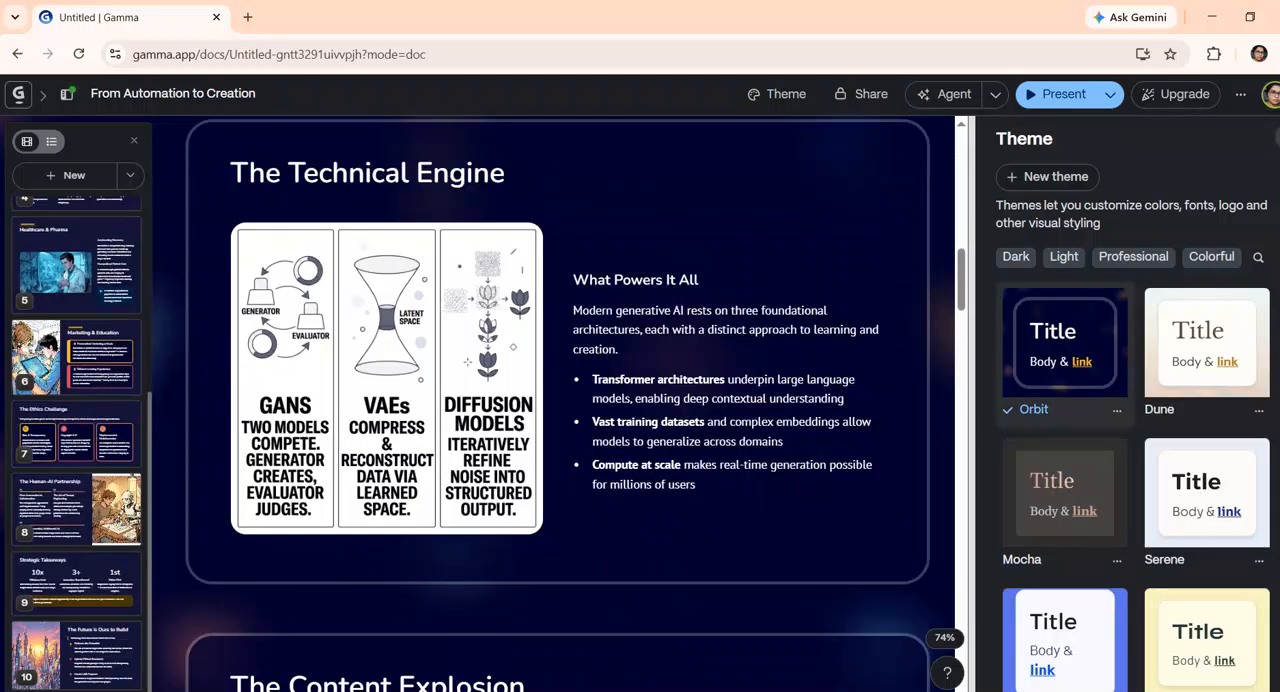
pyautogui.click(796, 321)
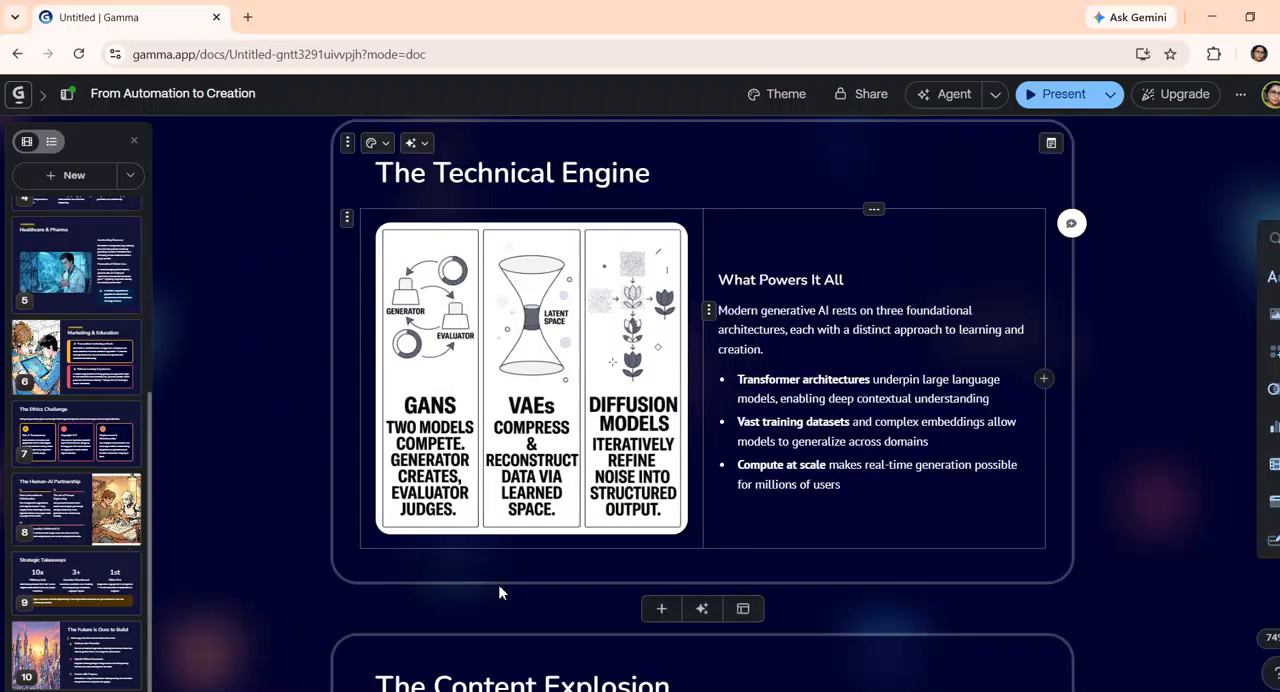
# Try centre and left alignment on the GANs, VAEs and Diffusion Models infographic on The Technical Engine card, and set it to right alignment
pyautogui.scroll(-5, 850, 453)
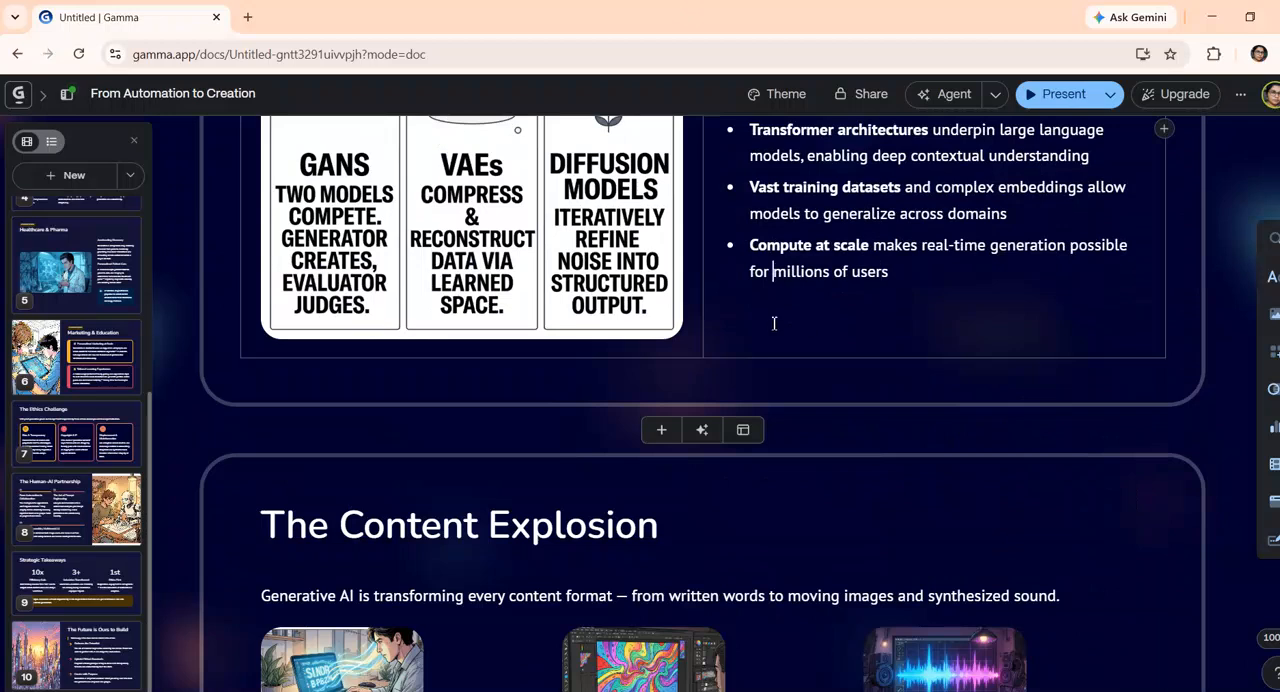
pyautogui.click(908, 285)
pyautogui.scroll(1, 712, 368)
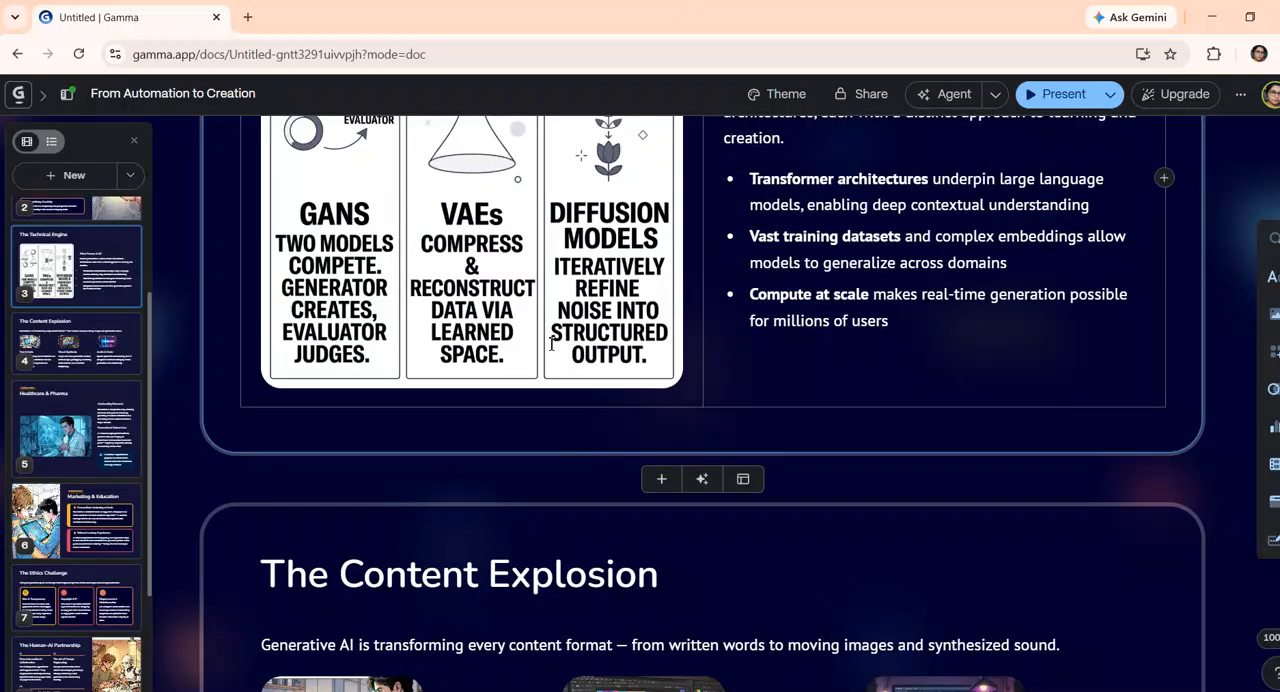
pyautogui.scroll(8, 549, 349)
pyautogui.scroll(-4, 471, 460)
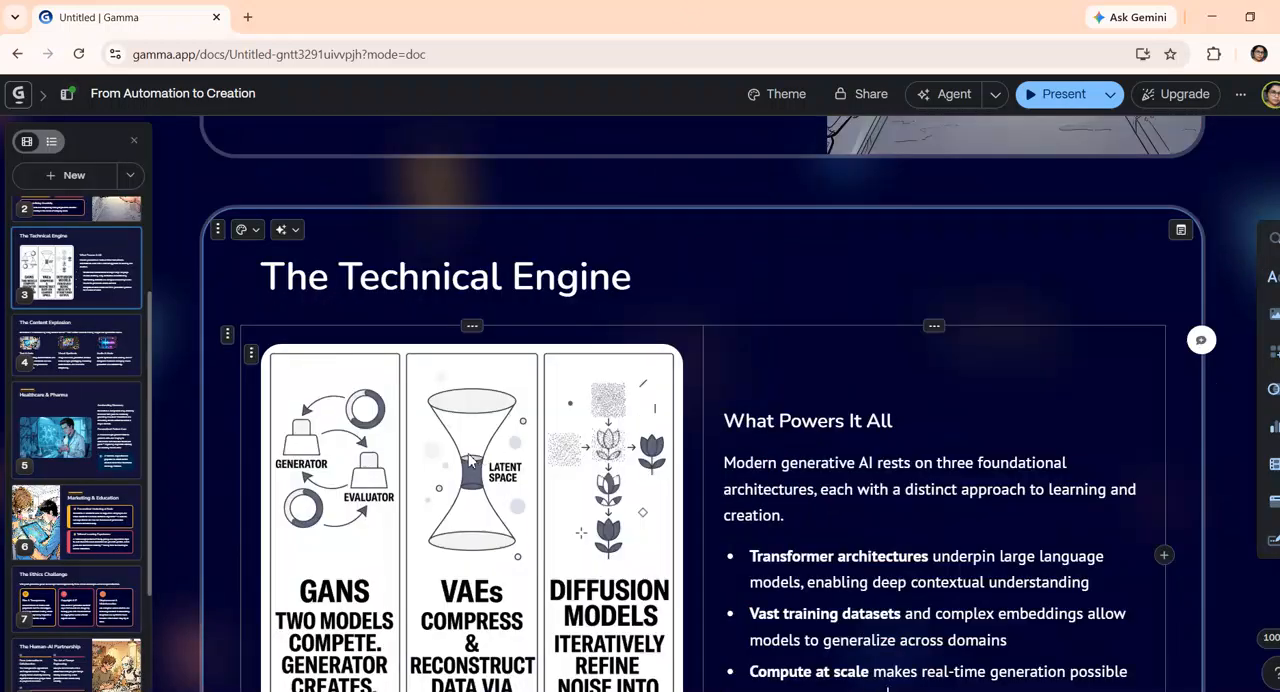
pyautogui.click(471, 459)
pyautogui.scroll(-2, 352, 400)
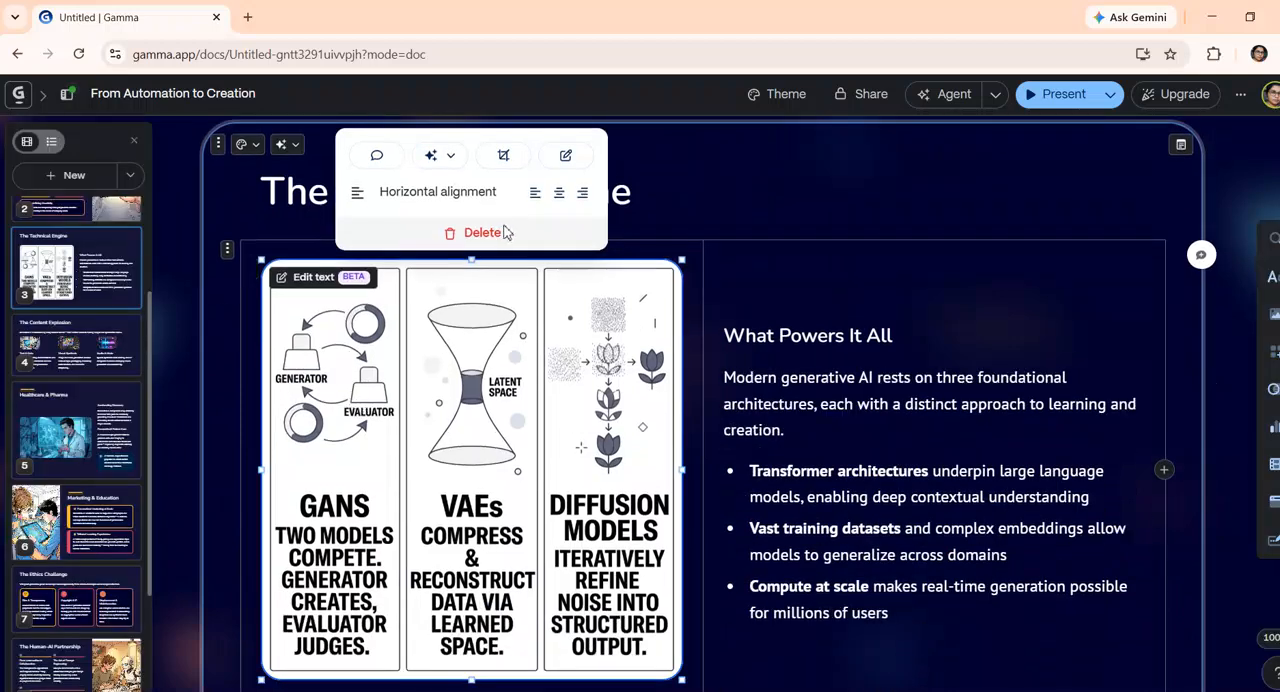
pyautogui.click(561, 195)
pyautogui.click(537, 195)
pyautogui.click(588, 198)
pyautogui.scroll(-3, 463, 403)
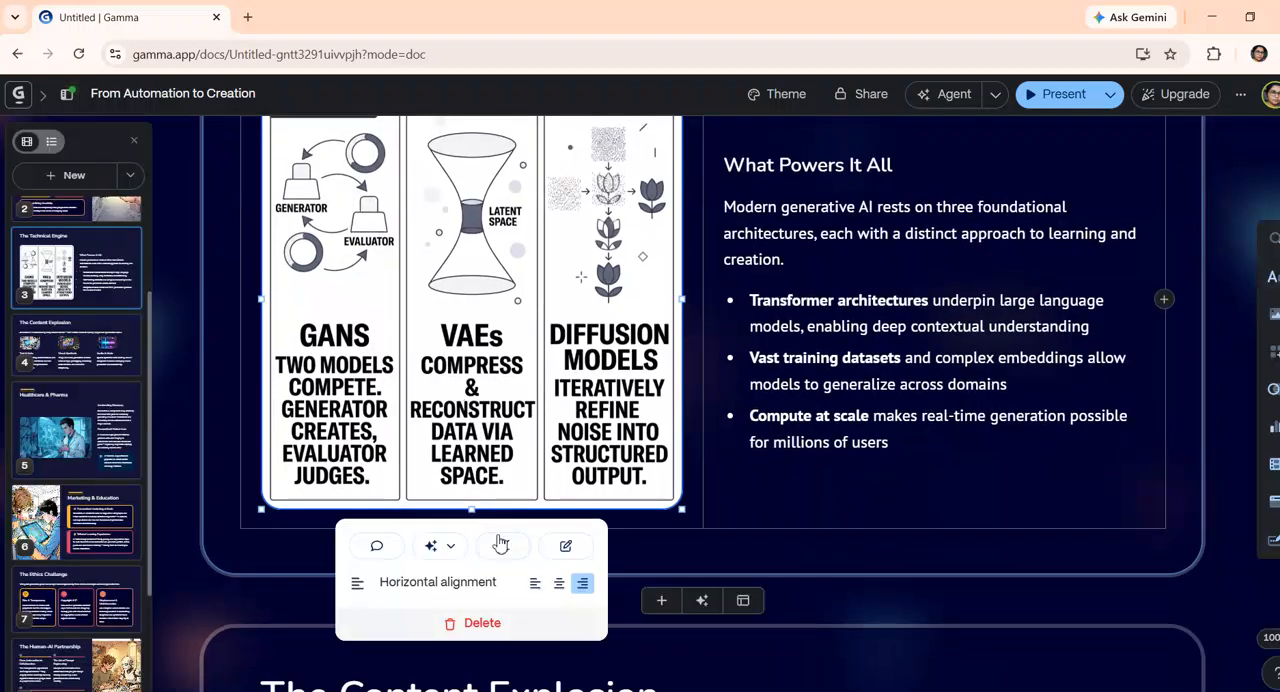
# Shrink the infographic on The Technical Engine card to slightly narrower than its column
pyautogui.moveTo(472, 509); pyautogui.dragTo(453, 377)
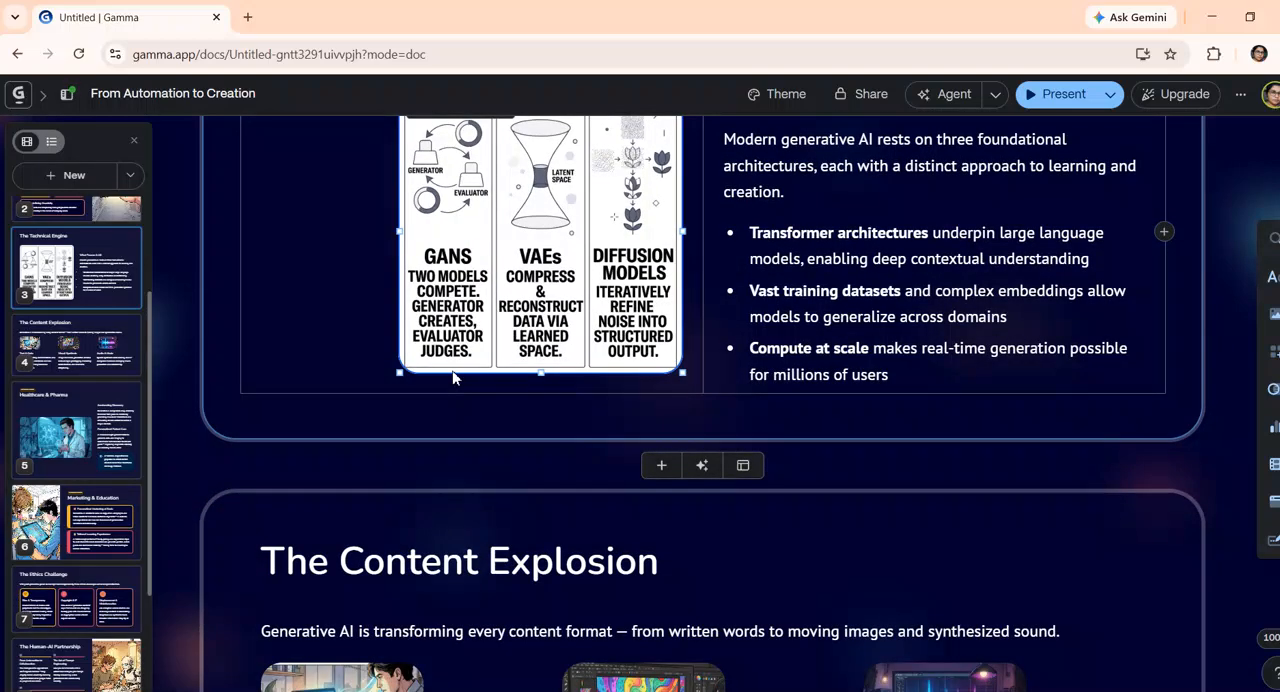
pyautogui.moveTo(447, 426); pyautogui.dragTo(477, 490)
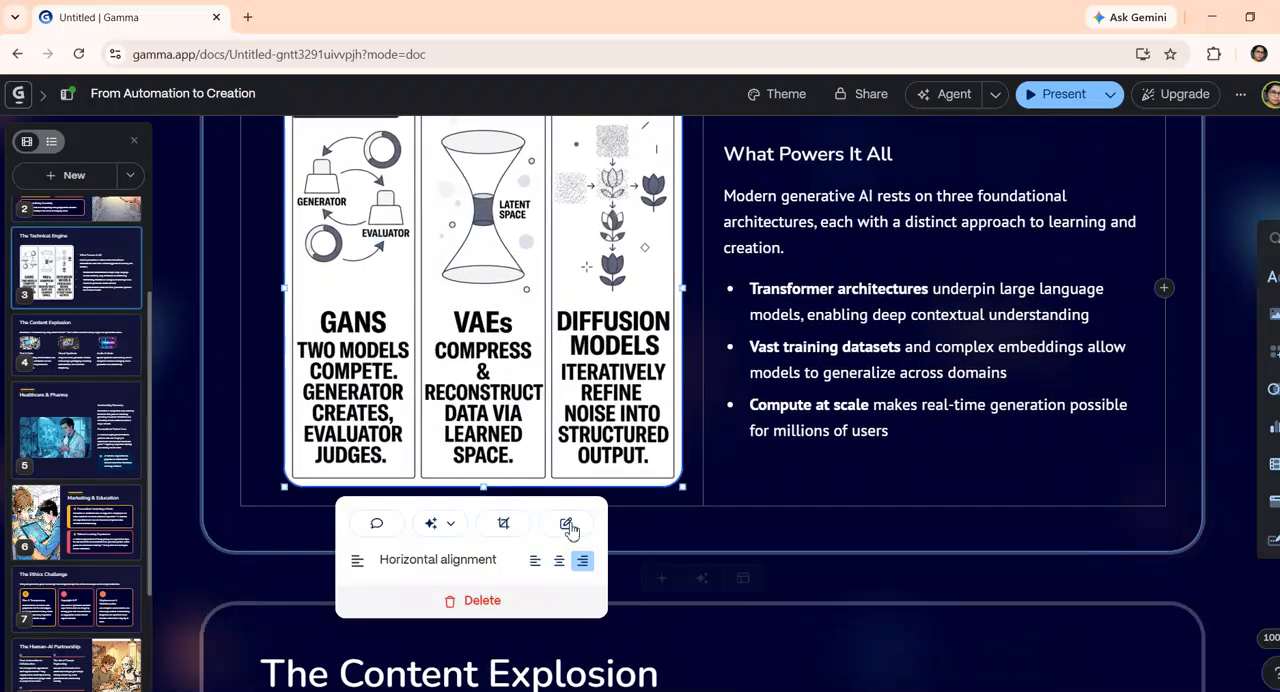
pyautogui.scroll(4, 658, 450)
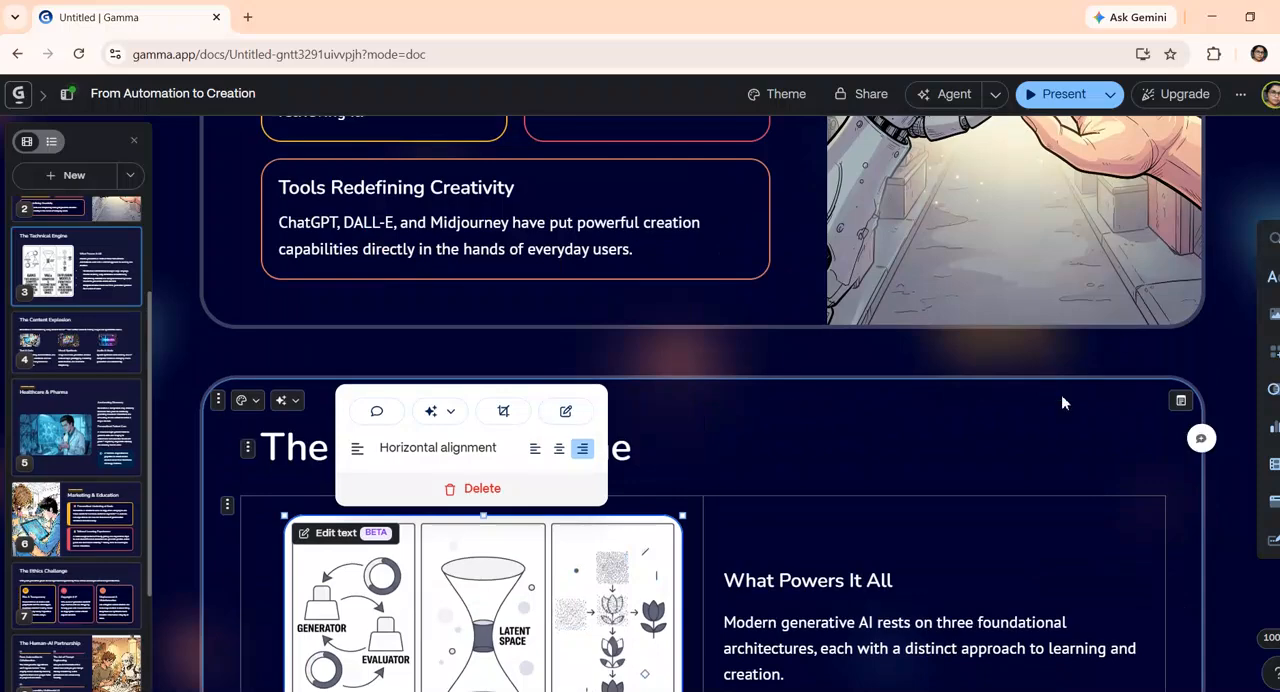
pyautogui.scroll(-4, 1010, 451)
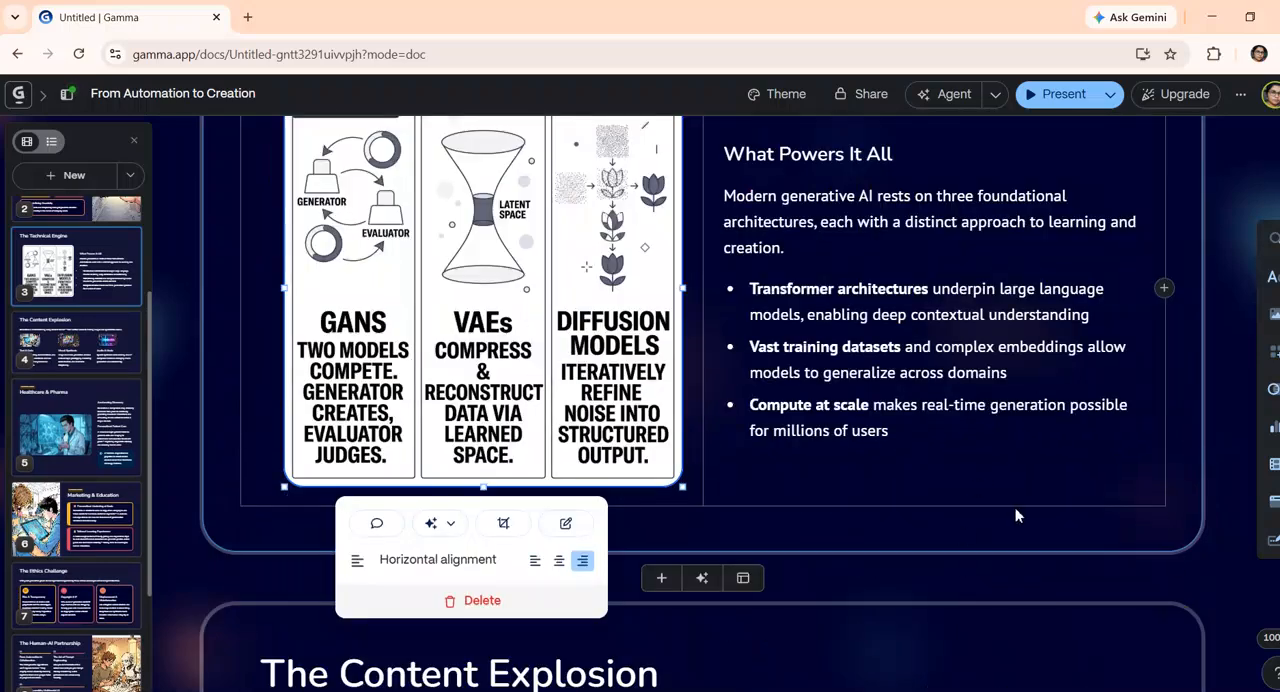
# Delete the image of the scientist in the laboratory from the Healthcare & Pharma card
pyautogui.scroll(-10, 1013, 514)
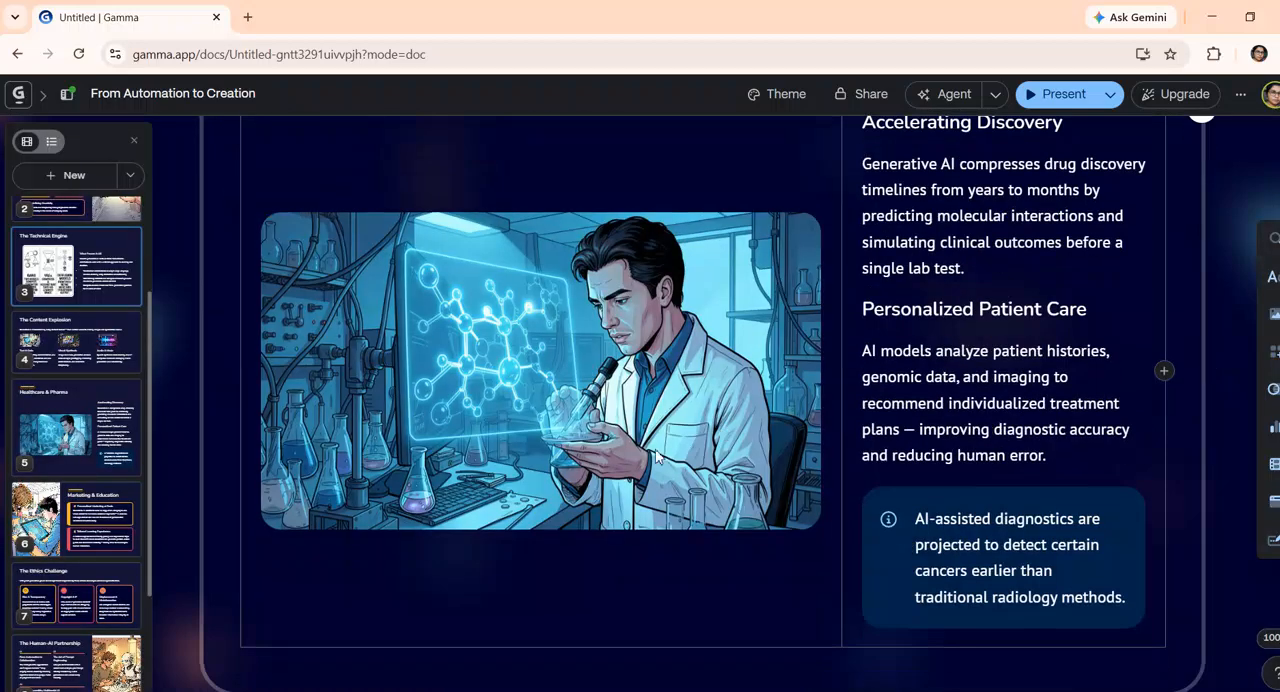
pyautogui.click(600, 370)
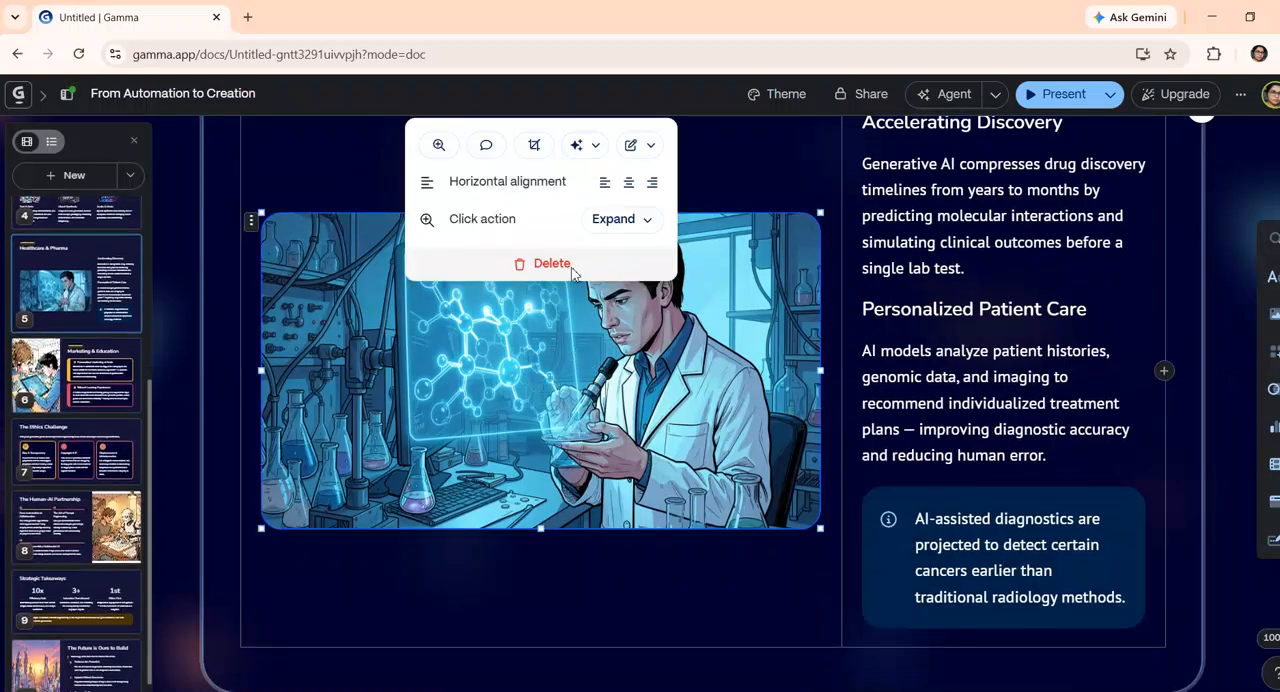
pyautogui.click(548, 264)
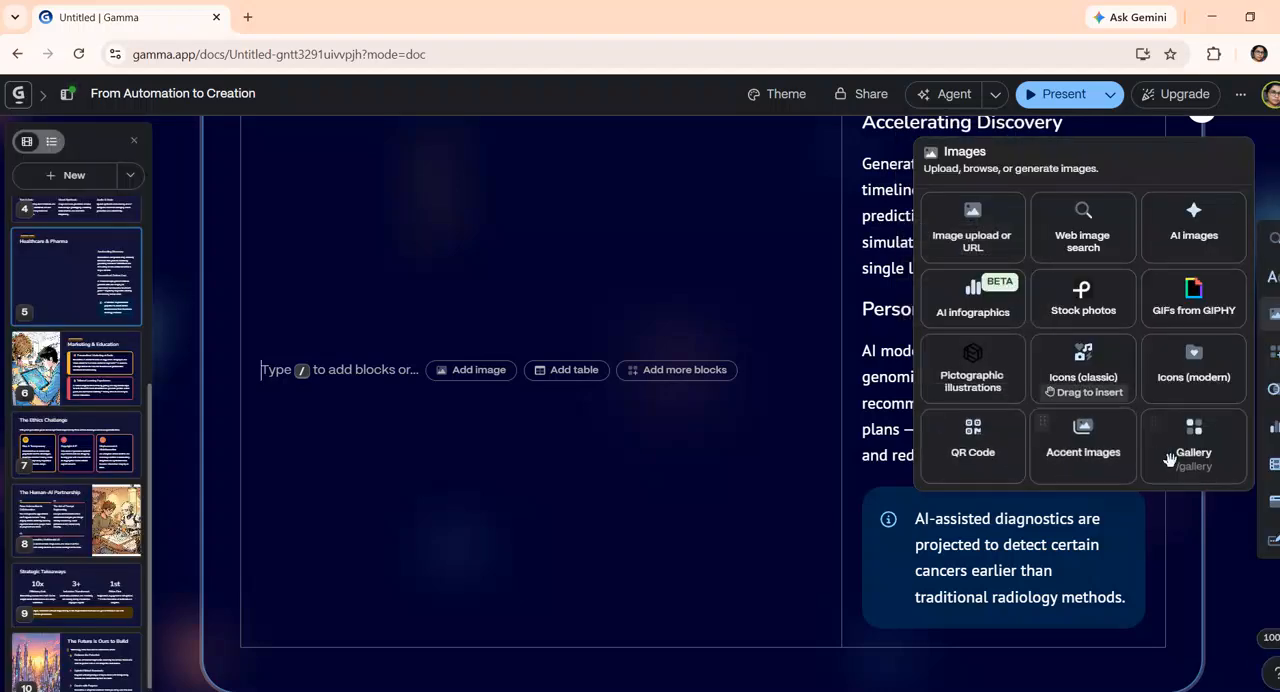
# Insert an image gallery in the empty column of the Healthcare & Pharma card and upload the SudheerTech AI90 picture from the Desktop folder
pyautogui.click(1196, 456)
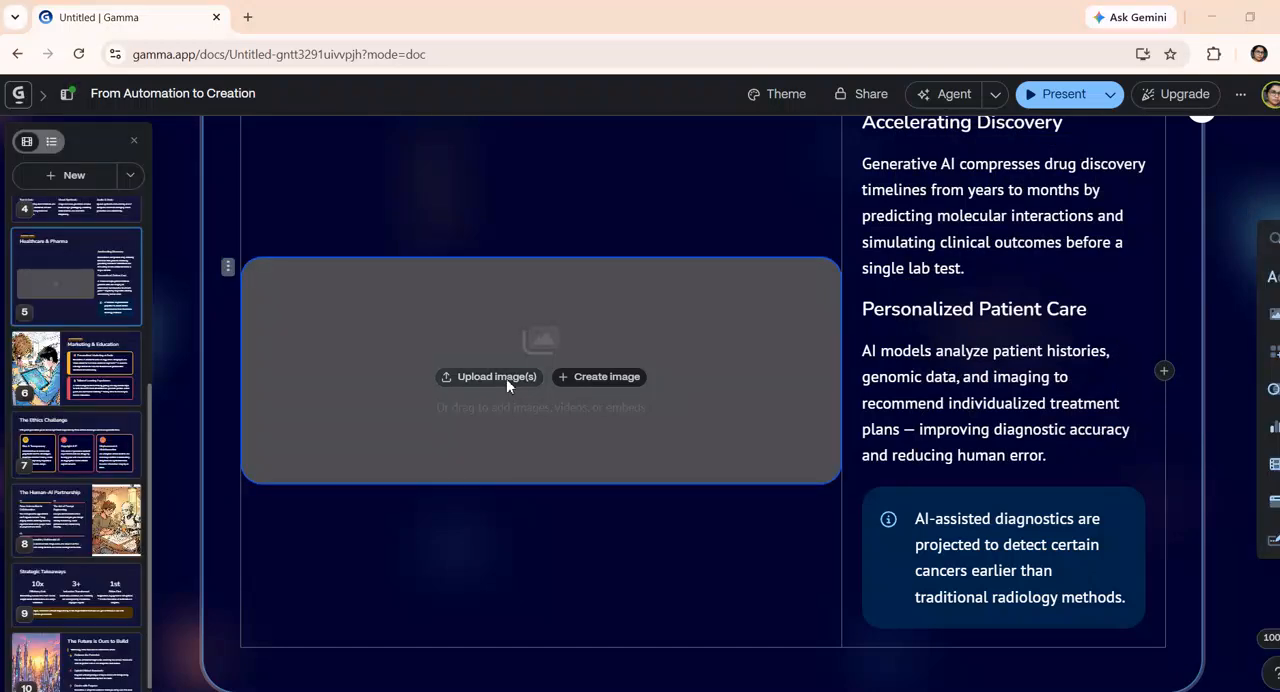
pyautogui.click(496, 377)
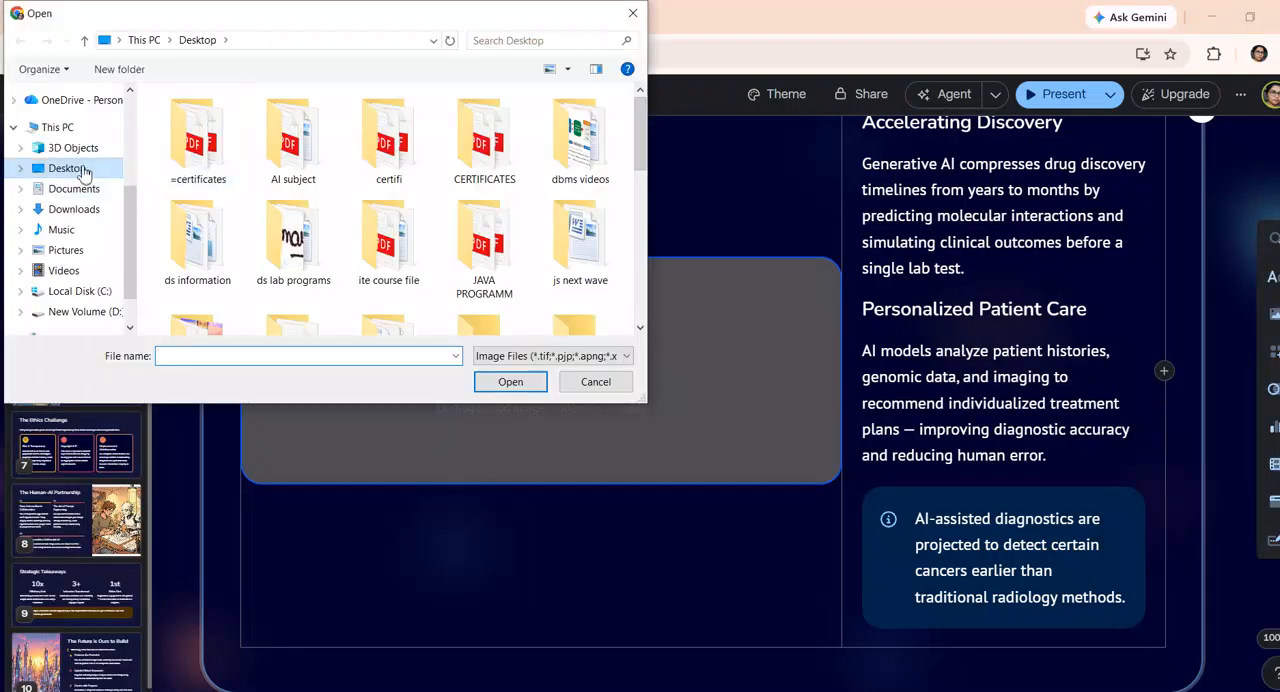
pyautogui.scroll(-1, 82, 172)
pyautogui.click(76, 143)
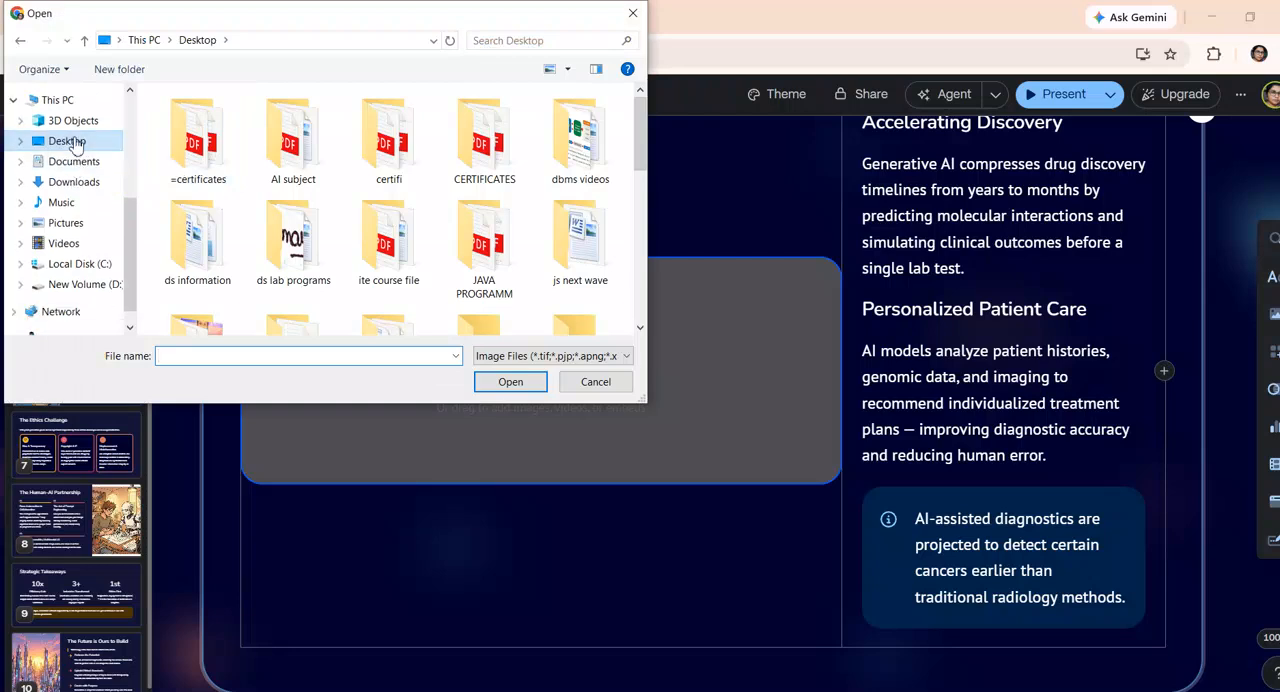
pyautogui.scroll(-5, 385, 180)
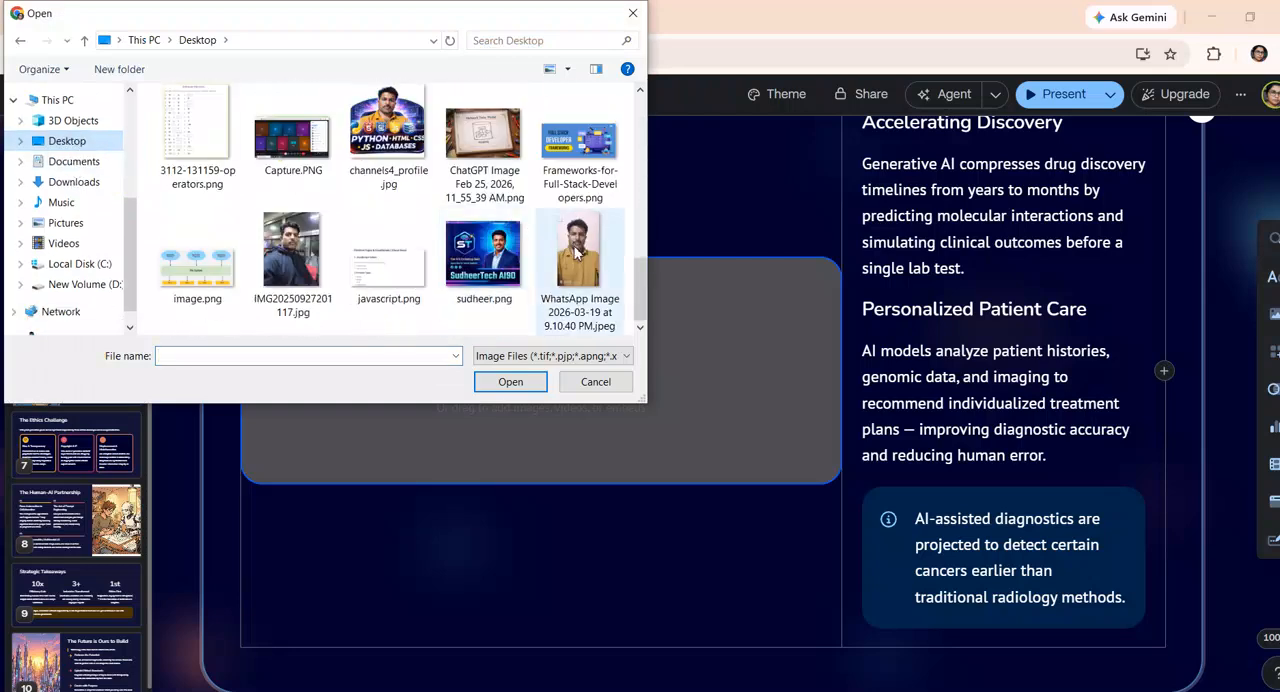
pyautogui.click(487, 258)
pyautogui.click(528, 386)
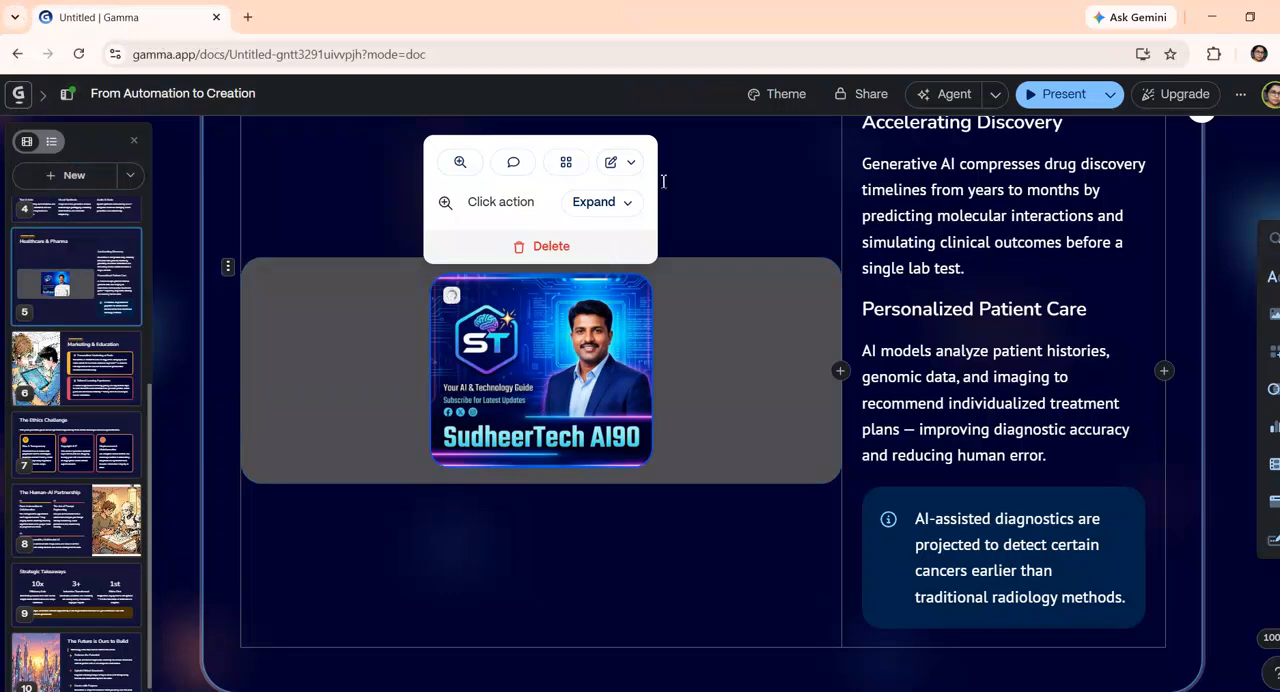
pyautogui.click(682, 240)
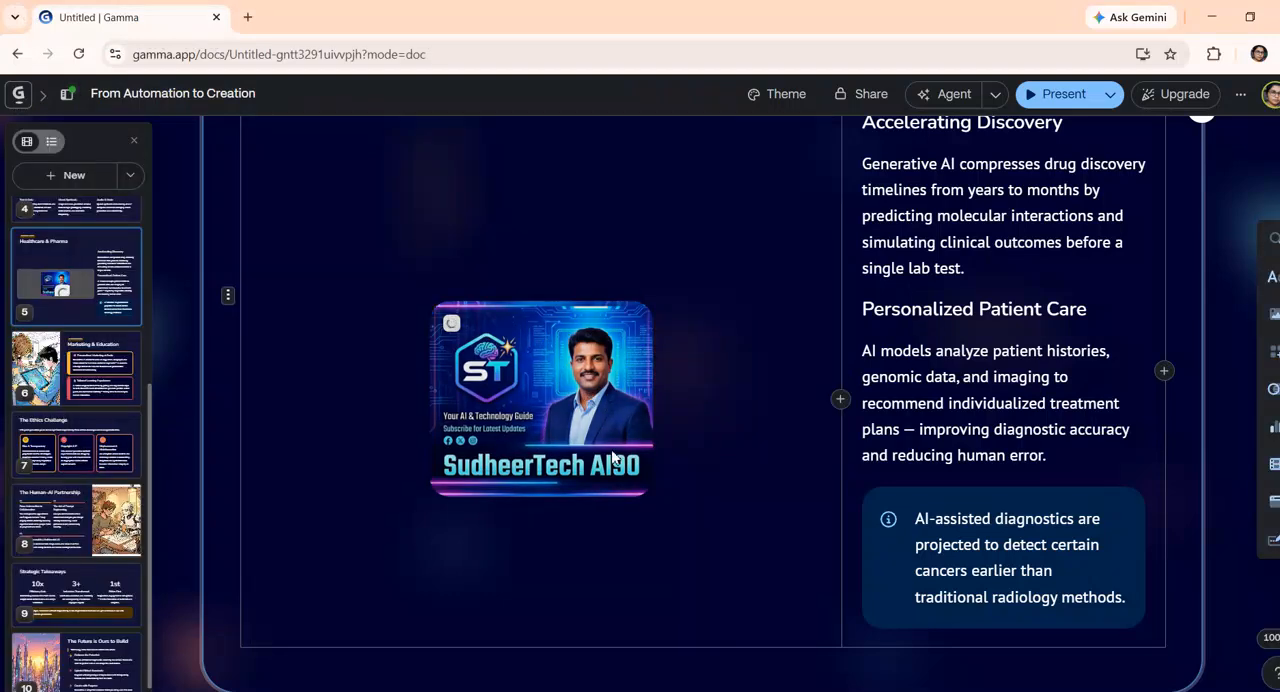
pyautogui.click(590, 416)
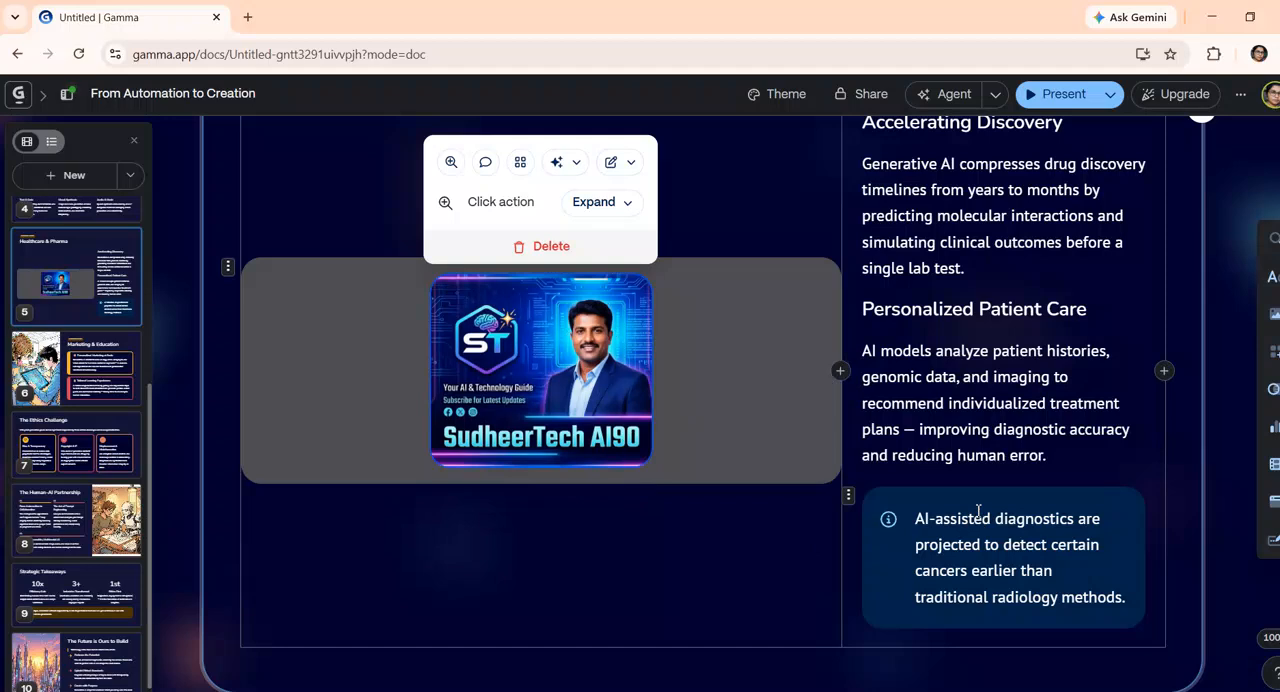
pyautogui.scroll(3, 818, 444)
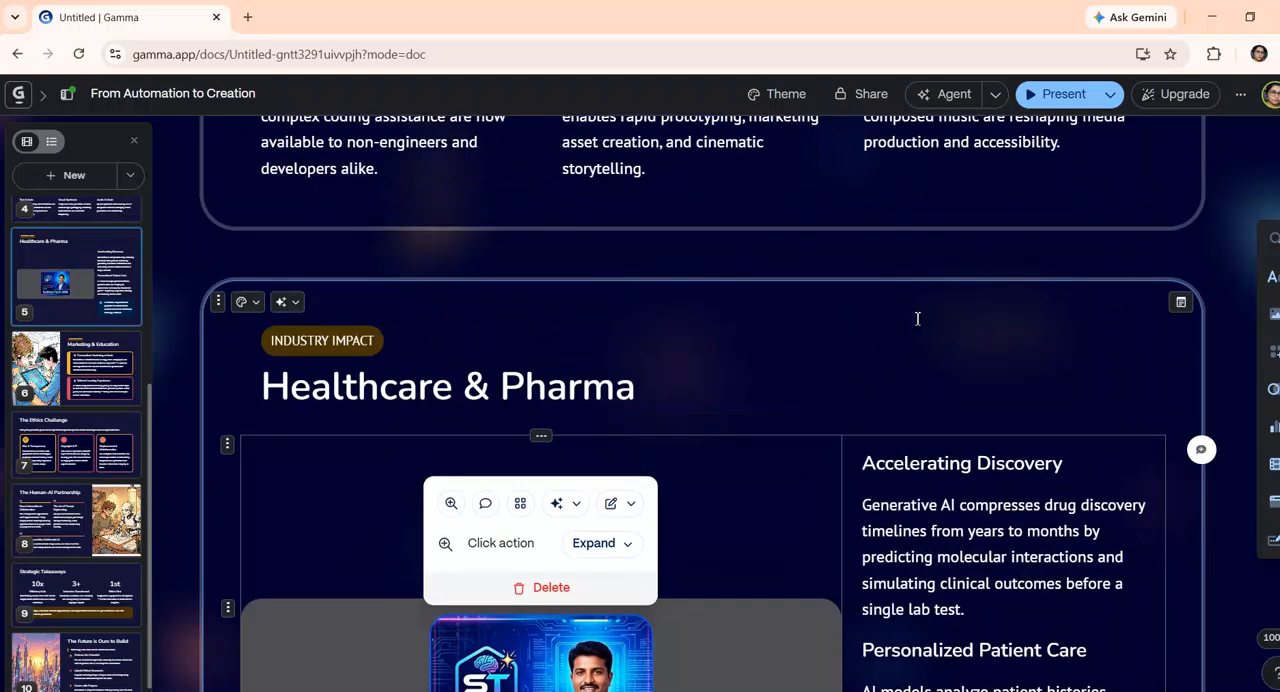
pyautogui.click(1108, 96)
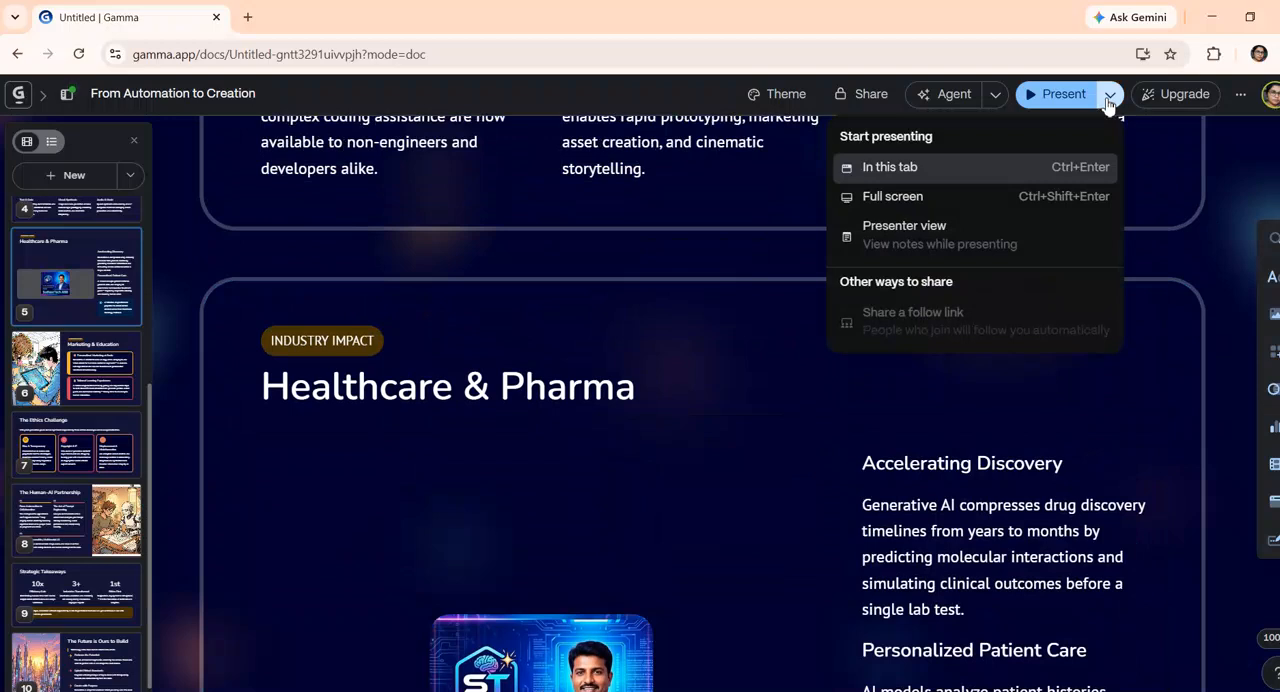
pyautogui.click(1108, 96)
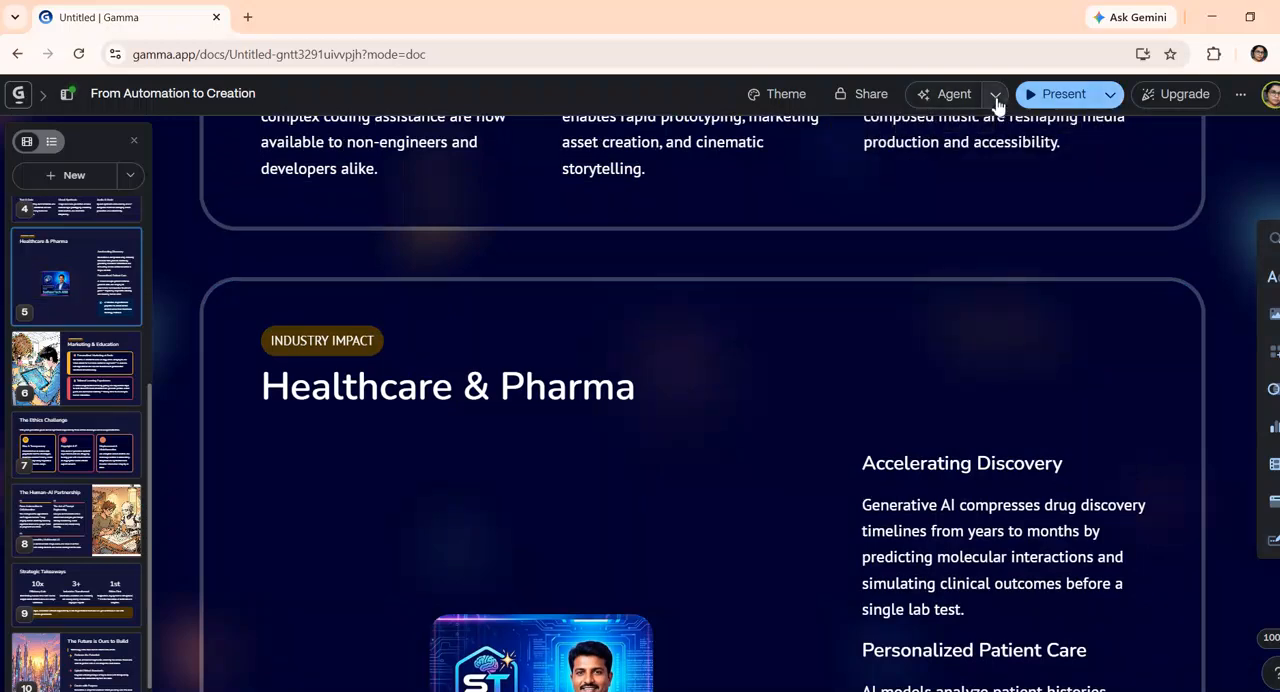
pyautogui.click(996, 97)
pyautogui.click(996, 100)
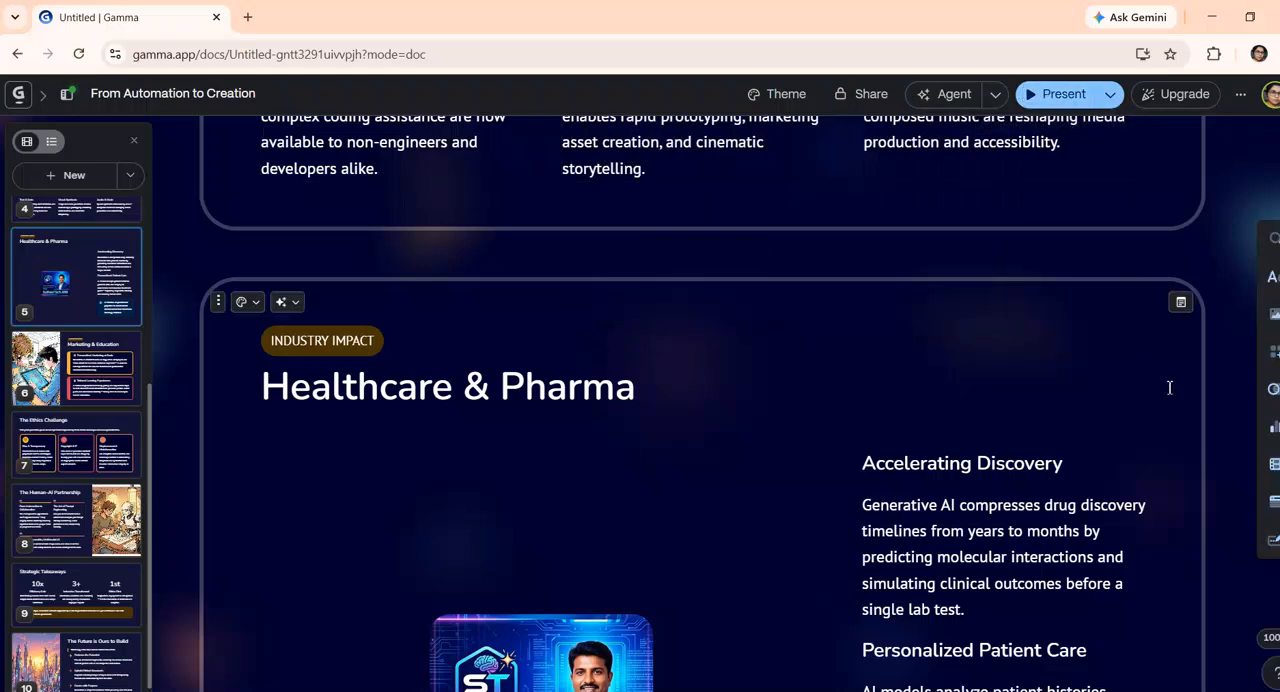
# Return to the title card and start presenting the deck in the current tab
pyautogui.scroll(15, 1142, 427)
pyautogui.scroll(10, 1142, 419)
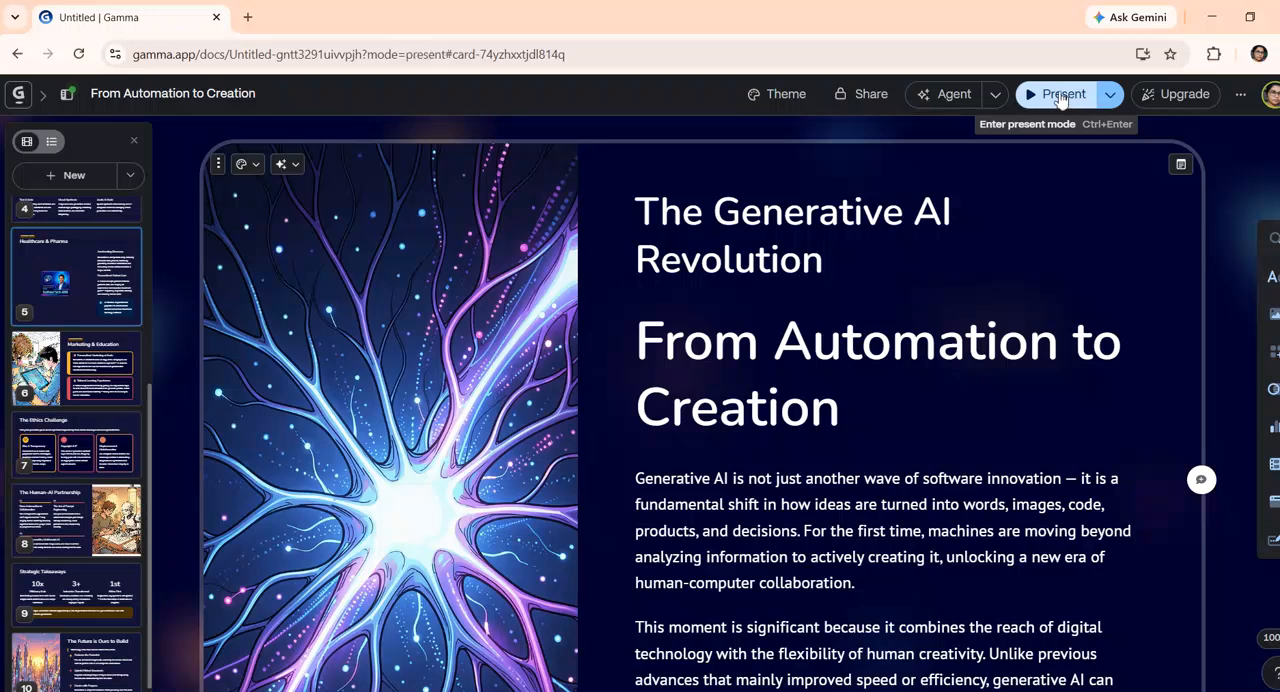
pyautogui.click(1060, 95)
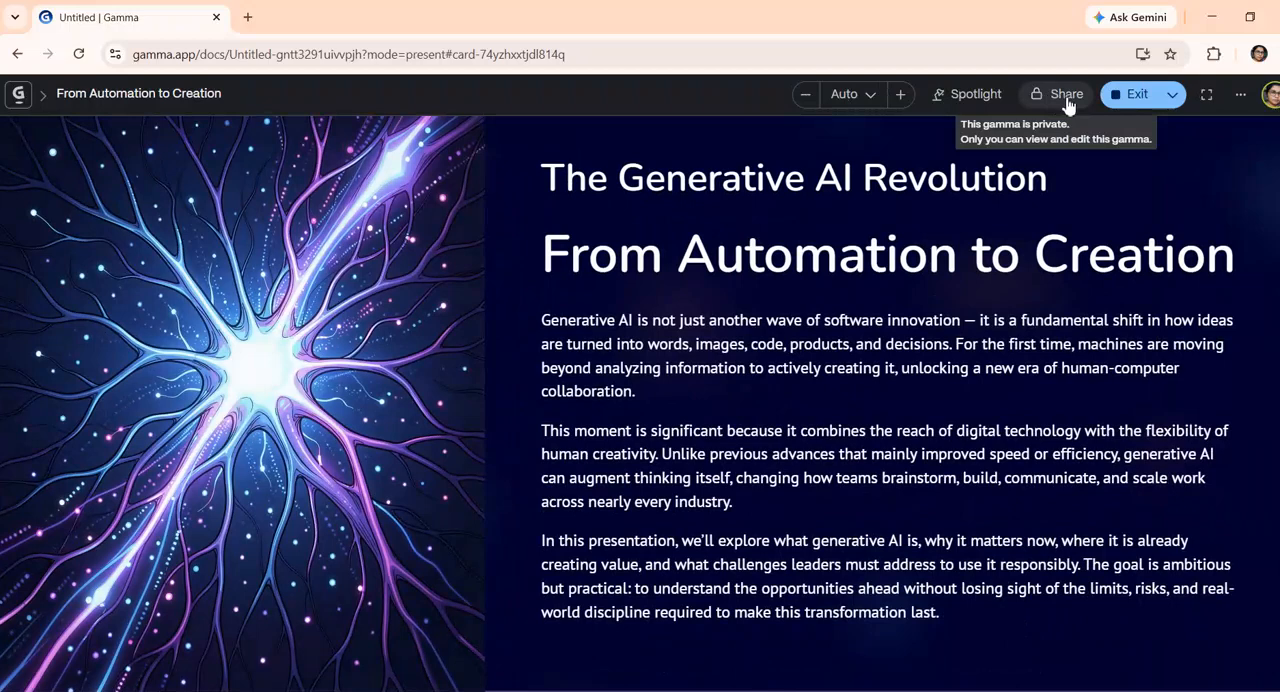
# Open the presentation's sharing options and export all cards to PDF
pyautogui.click(1062, 96)
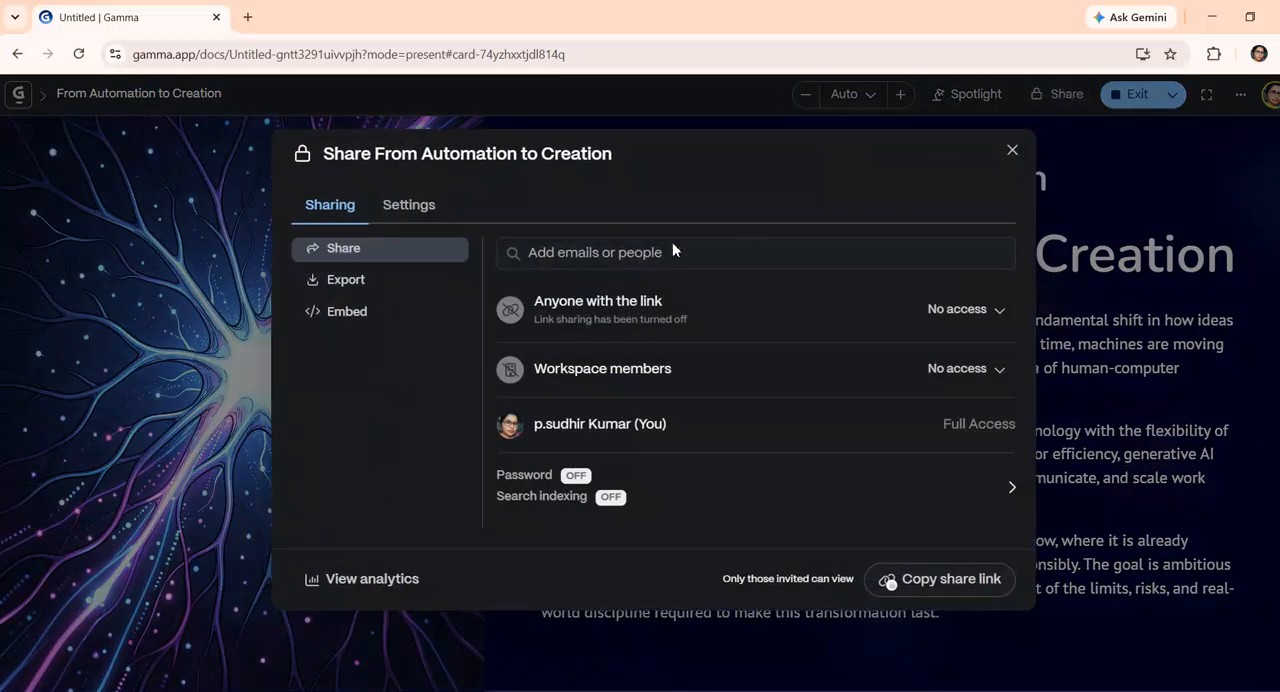
pyautogui.click(340, 281)
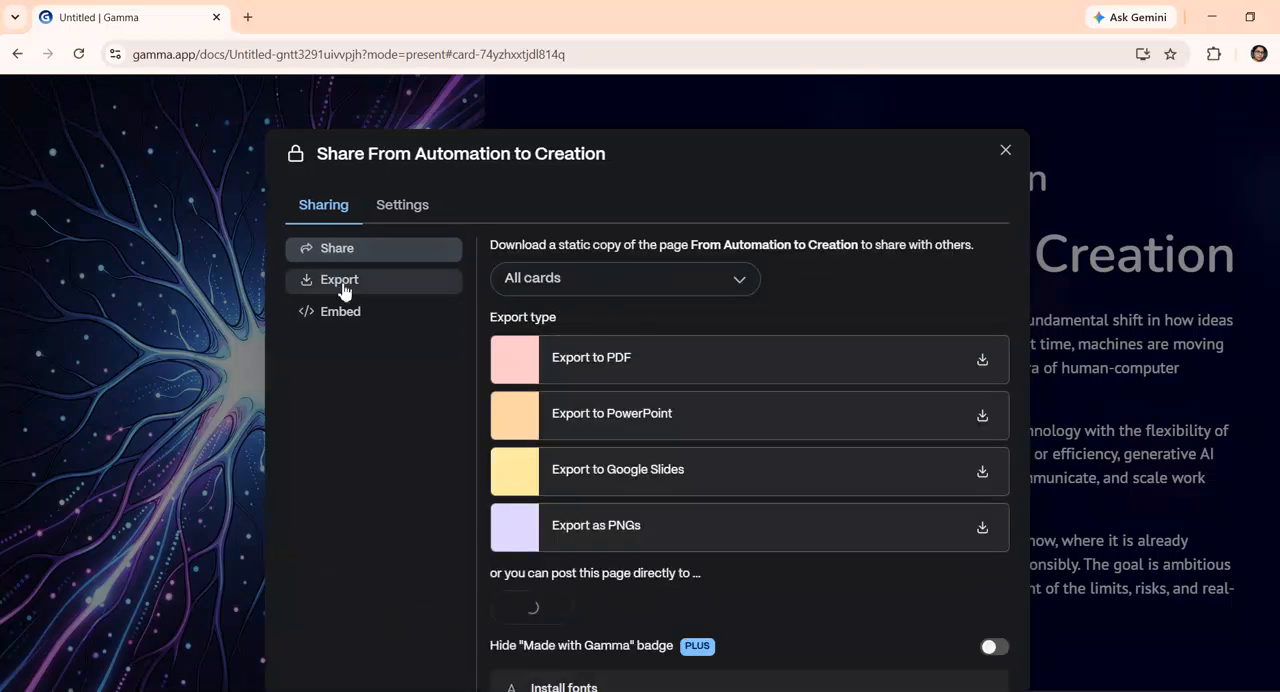
pyautogui.click(676, 365)
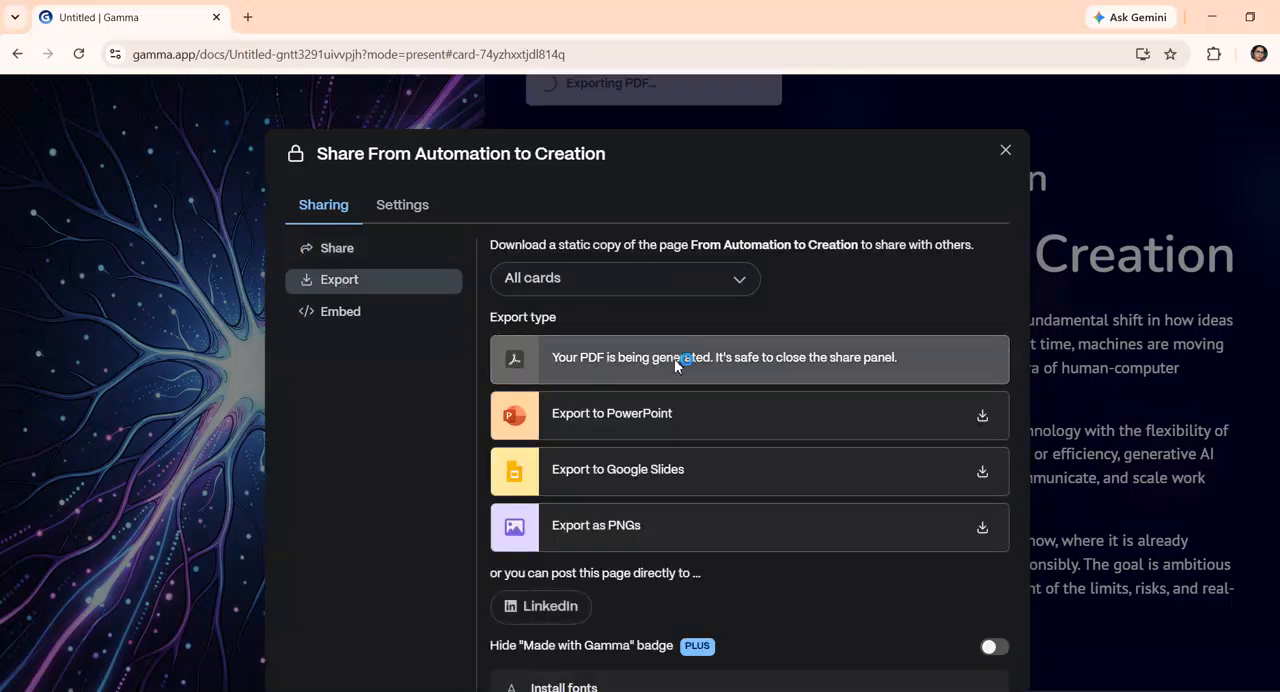